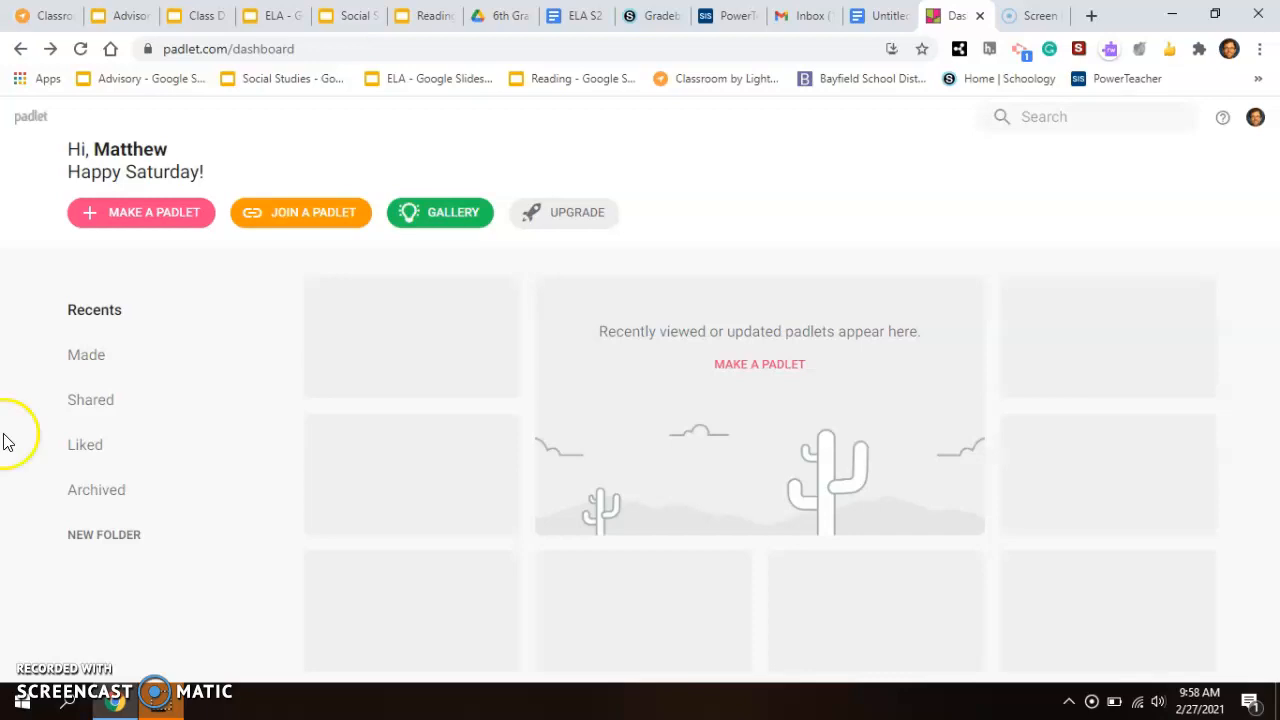
Create a new padlet from the blank Canvas layout.
{"action": "left_click", "coordinate": [117, 212]}
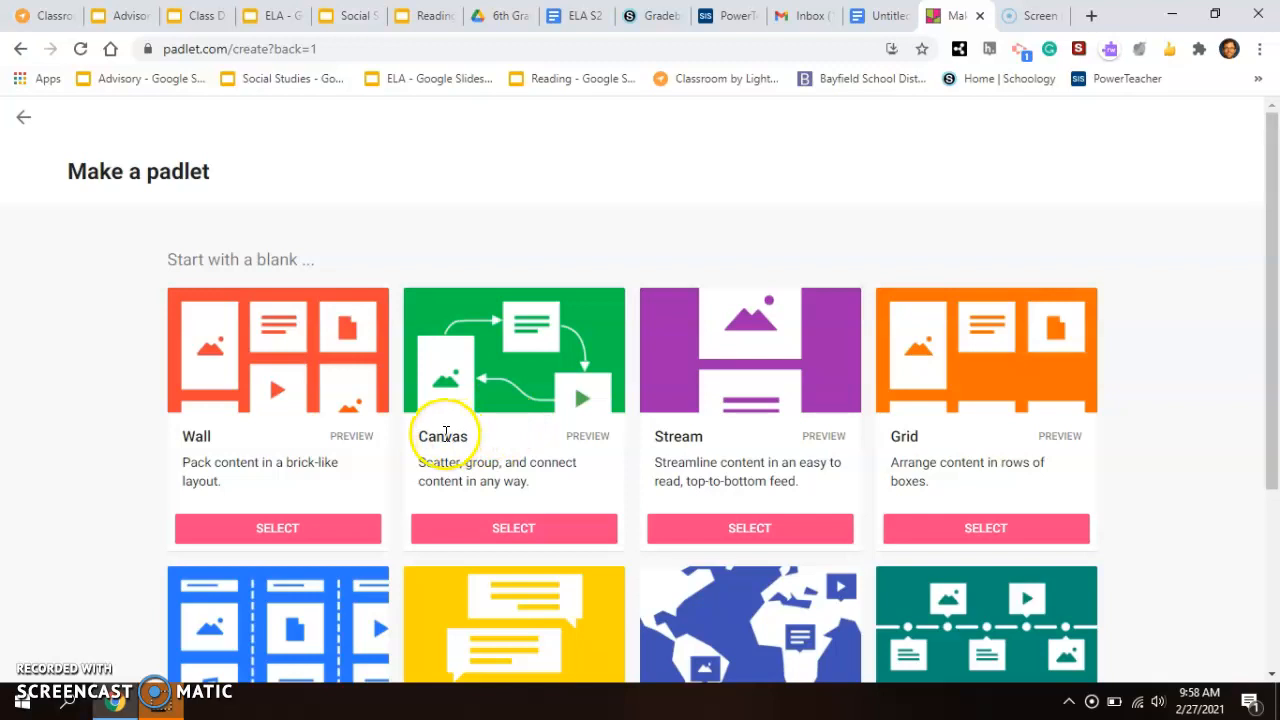
{"action": "left_click", "coordinate": [499, 529]}
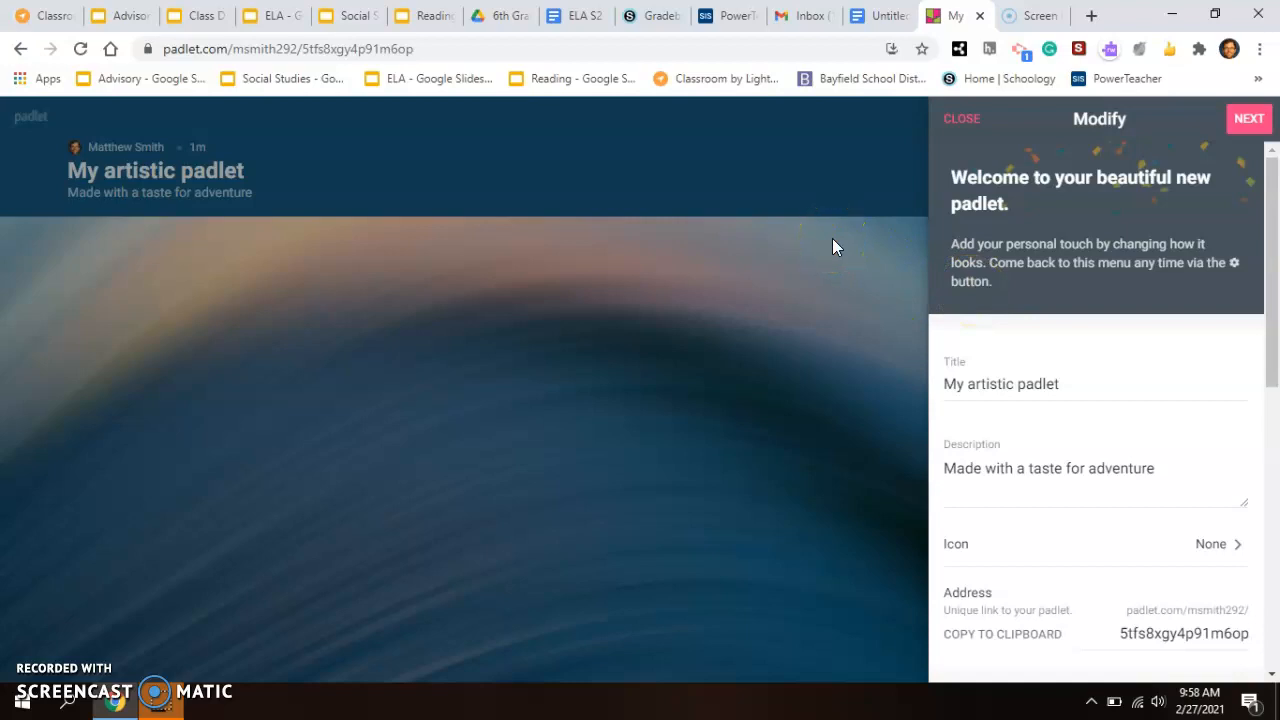
Look over the new padlet's web address and its title and description fields.
{"action": "left_click", "coordinate": [363, 47]}
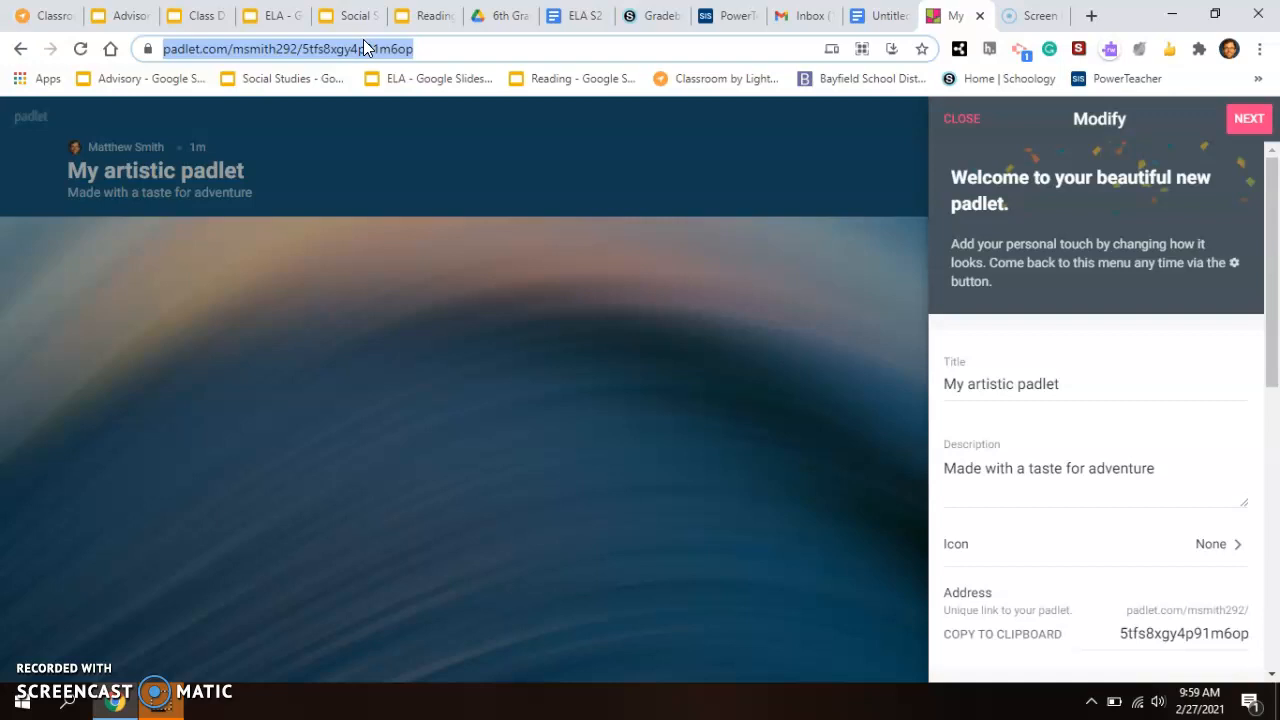
{"action": "left_click", "coordinate": [1054, 384]}
{"action": "triple_click", "coordinate": [1054, 384]}
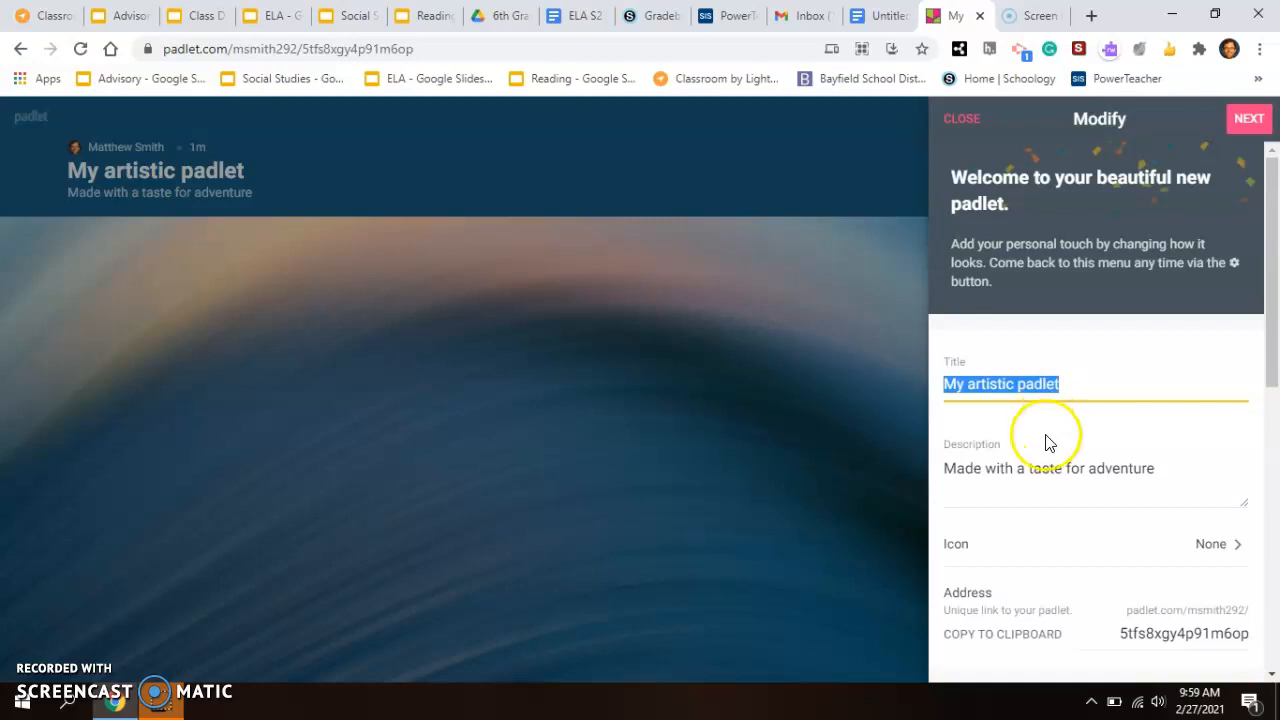
{"action": "double_click", "coordinate": [1034, 468]}
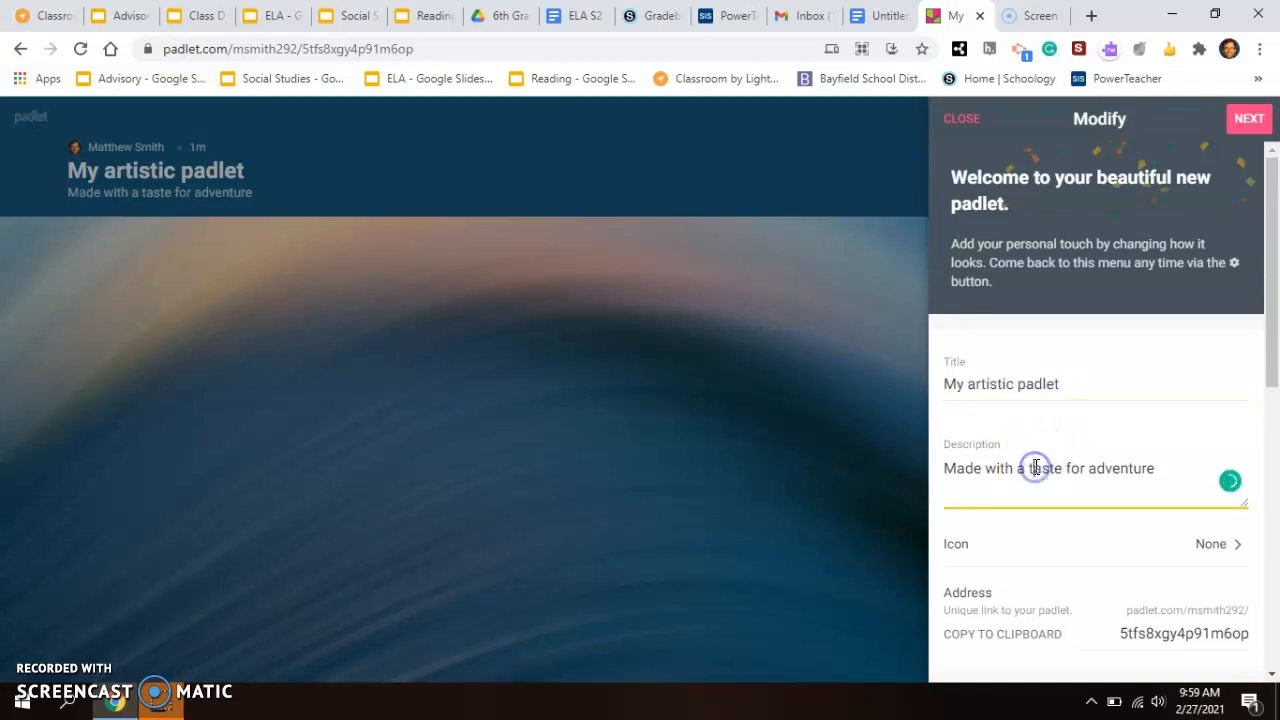
{"action": "triple_click", "coordinate": [1034, 468]}
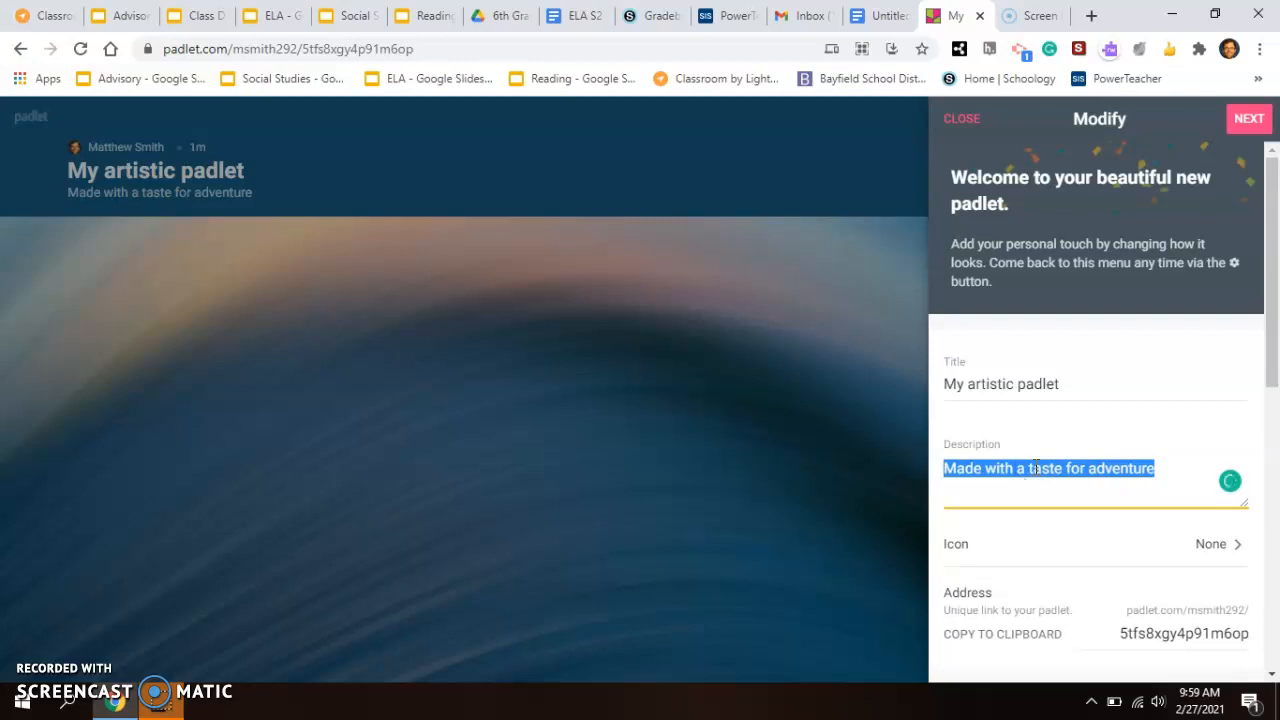
Look through the wallpaper categories and the available picture wallpapers, and return to the padlet settings.
{"action": "left_click_drag", "start_coordinate": [1268, 266], "coordinate": [1272, 450]}
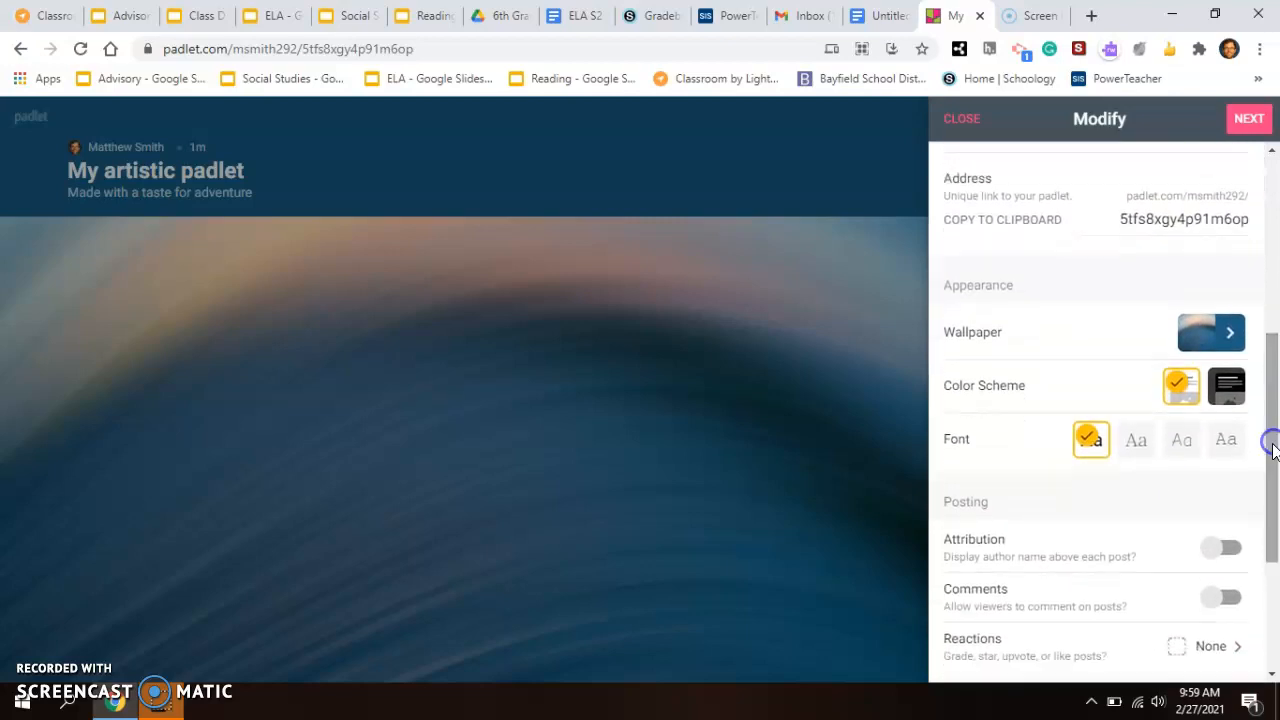
{"action": "left_click", "coordinate": [1222, 333]}
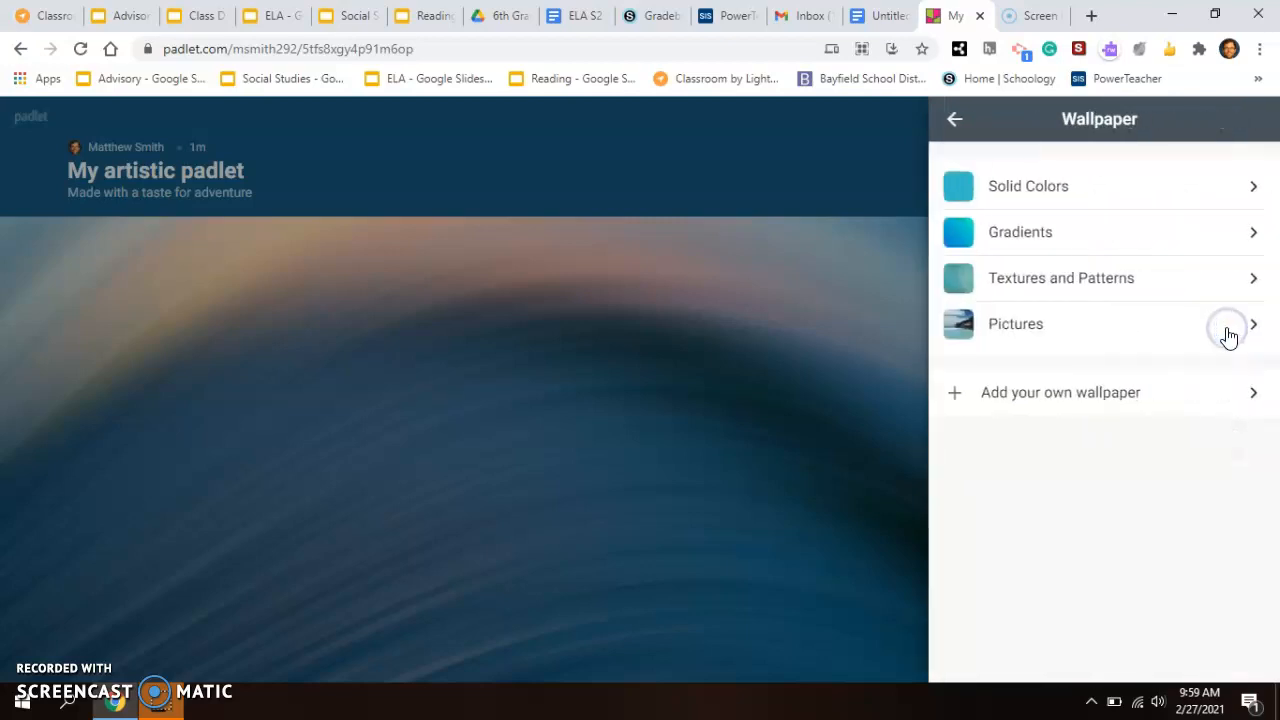
{"action": "left_click", "coordinate": [1218, 335]}
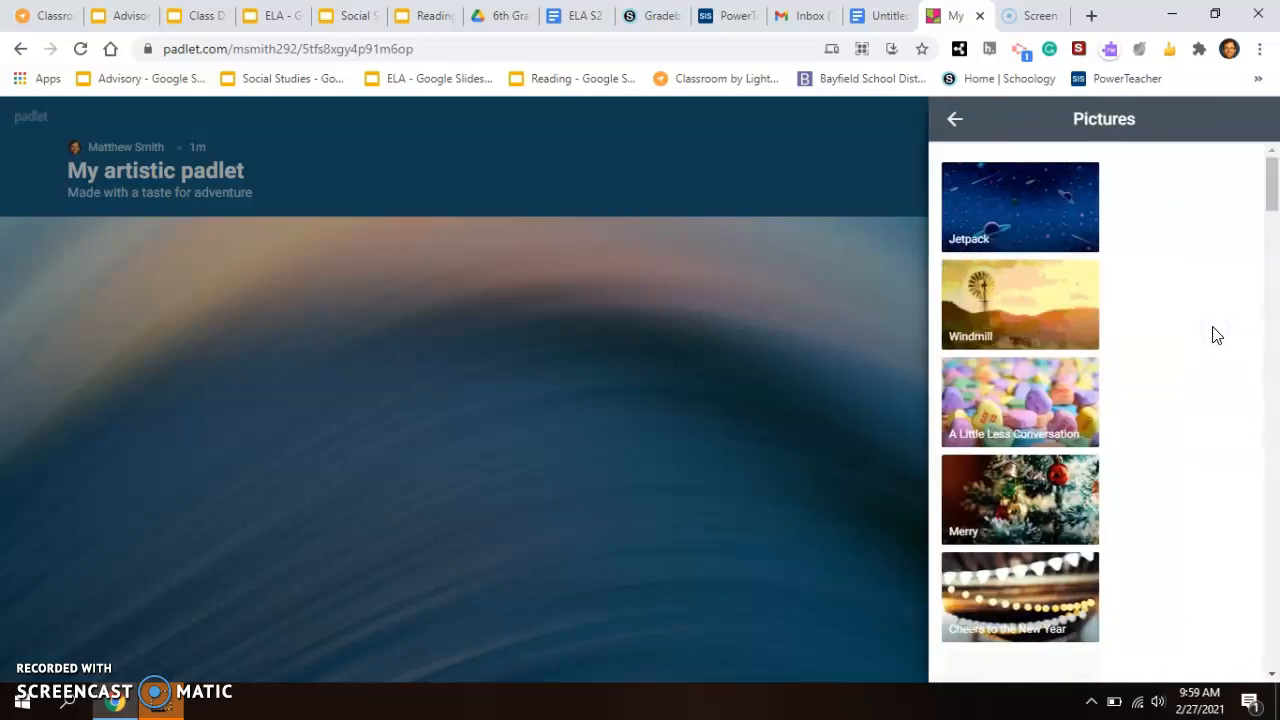
{"action": "left_click", "coordinate": [958, 128]}
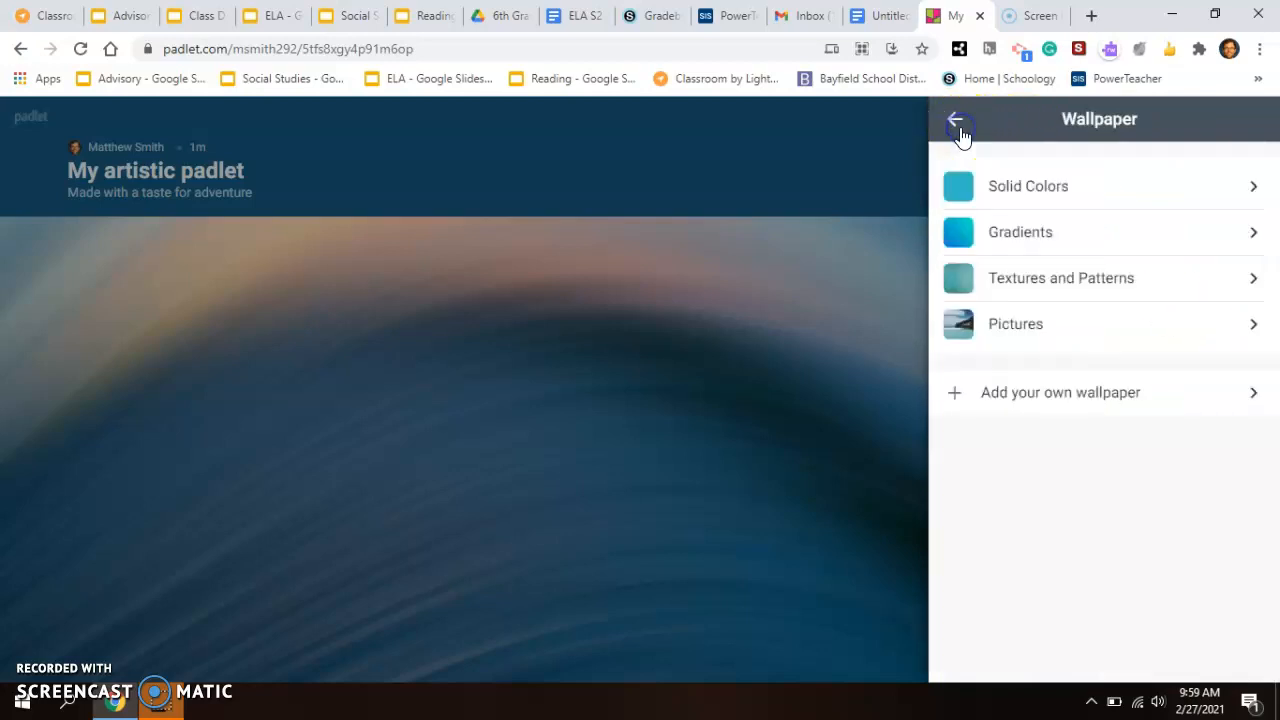
{"action": "left_click", "coordinate": [957, 126]}
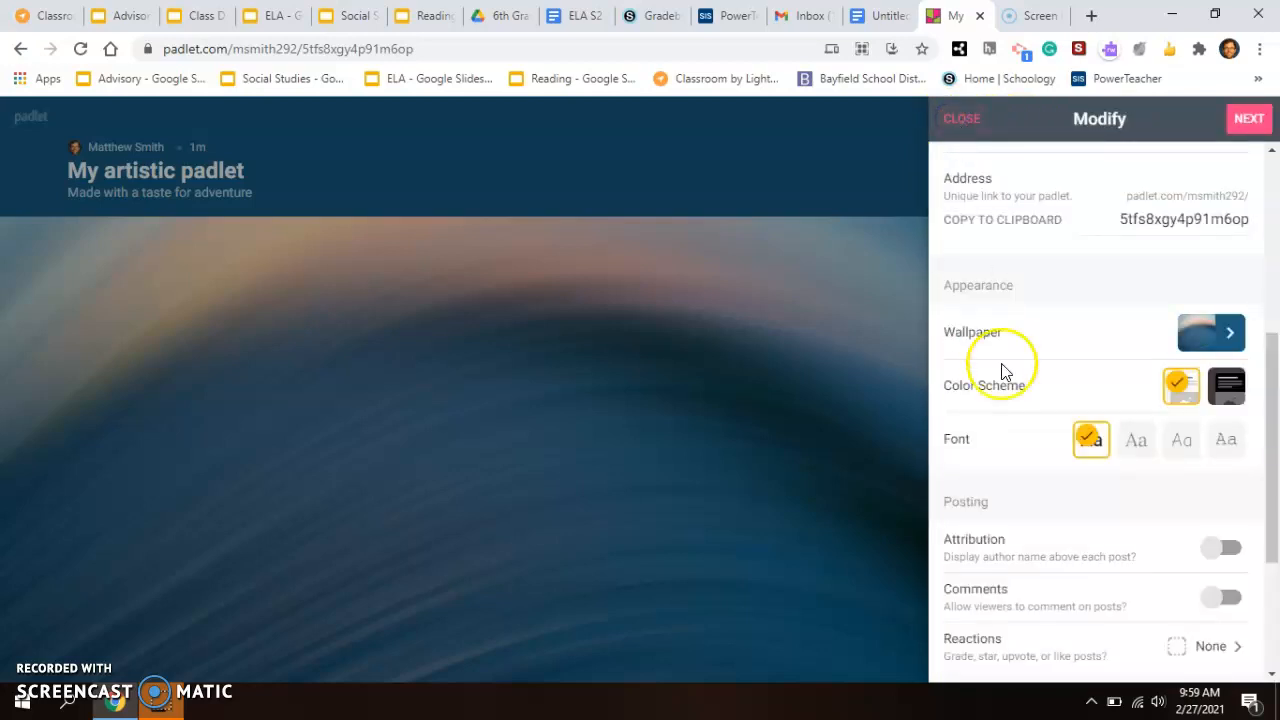
Turn on Attribution and Comments in the padlet's posting settings.
{"action": "left_click_drag", "start_coordinate": [1270, 400], "coordinate": [1276, 488]}
{"action": "left_click", "coordinate": [1238, 324]}
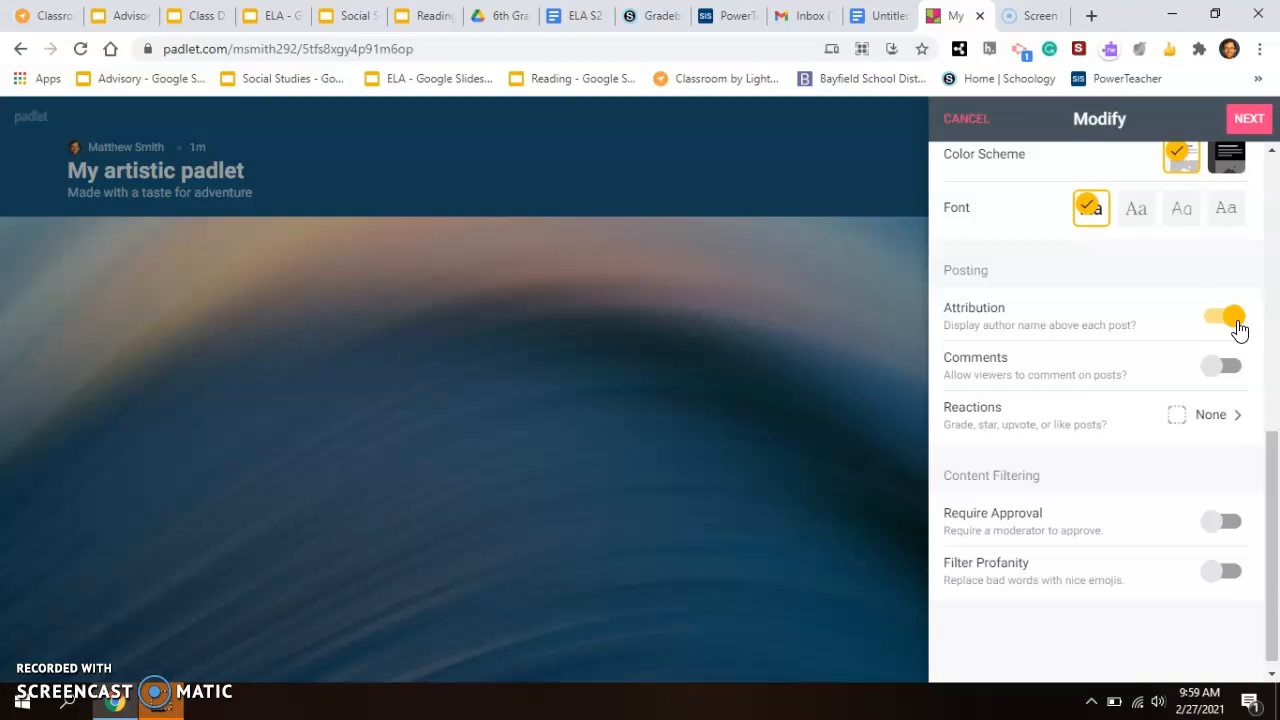
{"action": "left_click", "coordinate": [578, 326]}
{"action": "left_click", "coordinate": [1230, 368]}
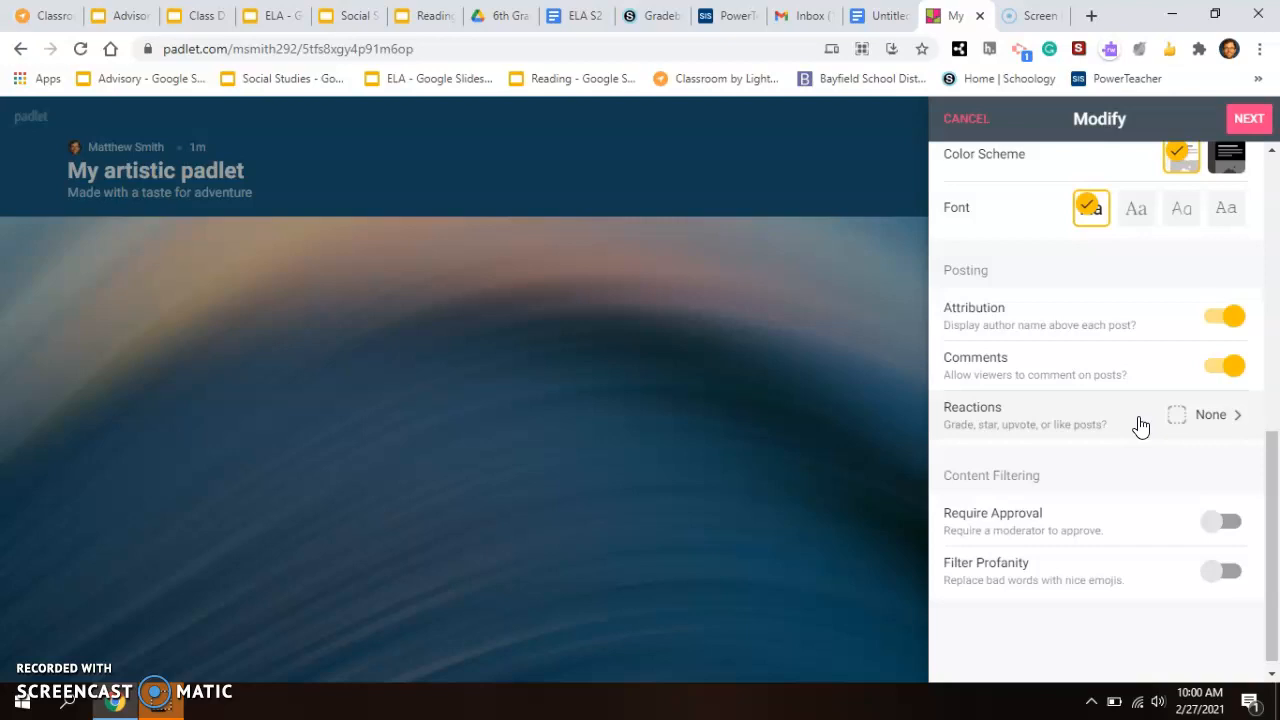
Turn on Filter Profanity and finish the padlet setup to start posting.
{"action": "left_click", "coordinate": [1274, 470]}
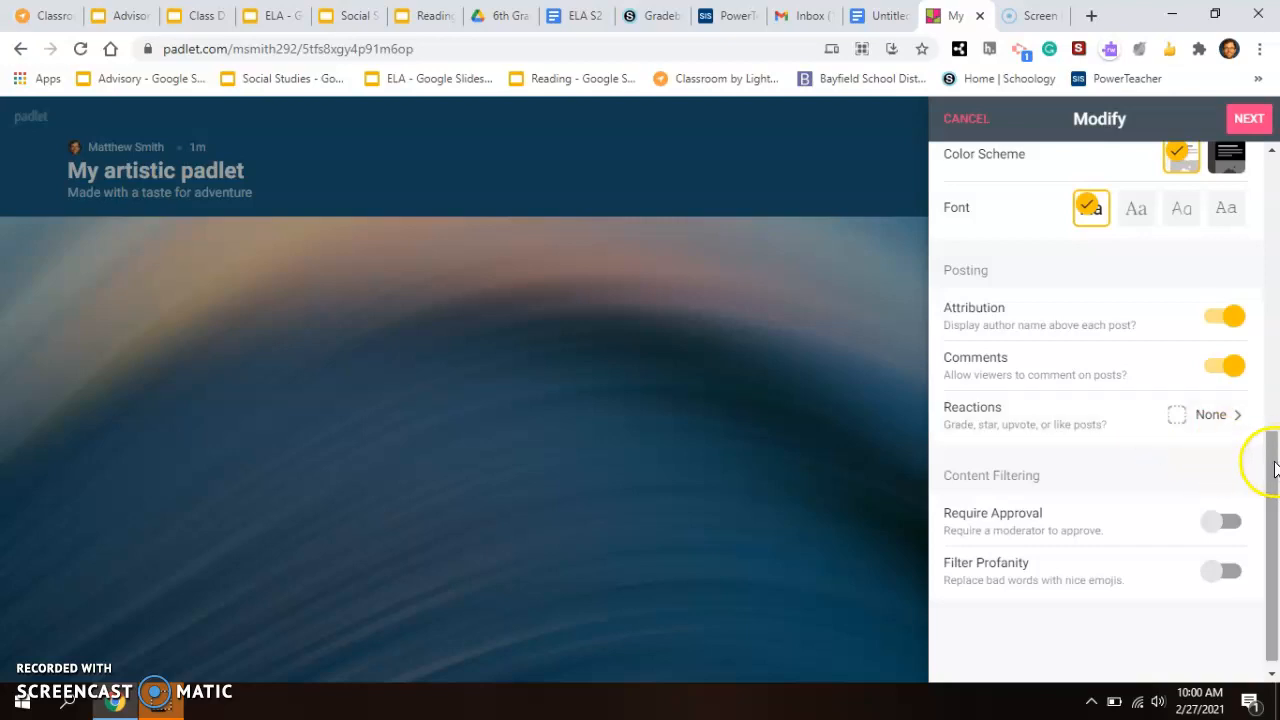
{"action": "left_click_drag", "start_coordinate": [1274, 468], "coordinate": [1275, 513]}
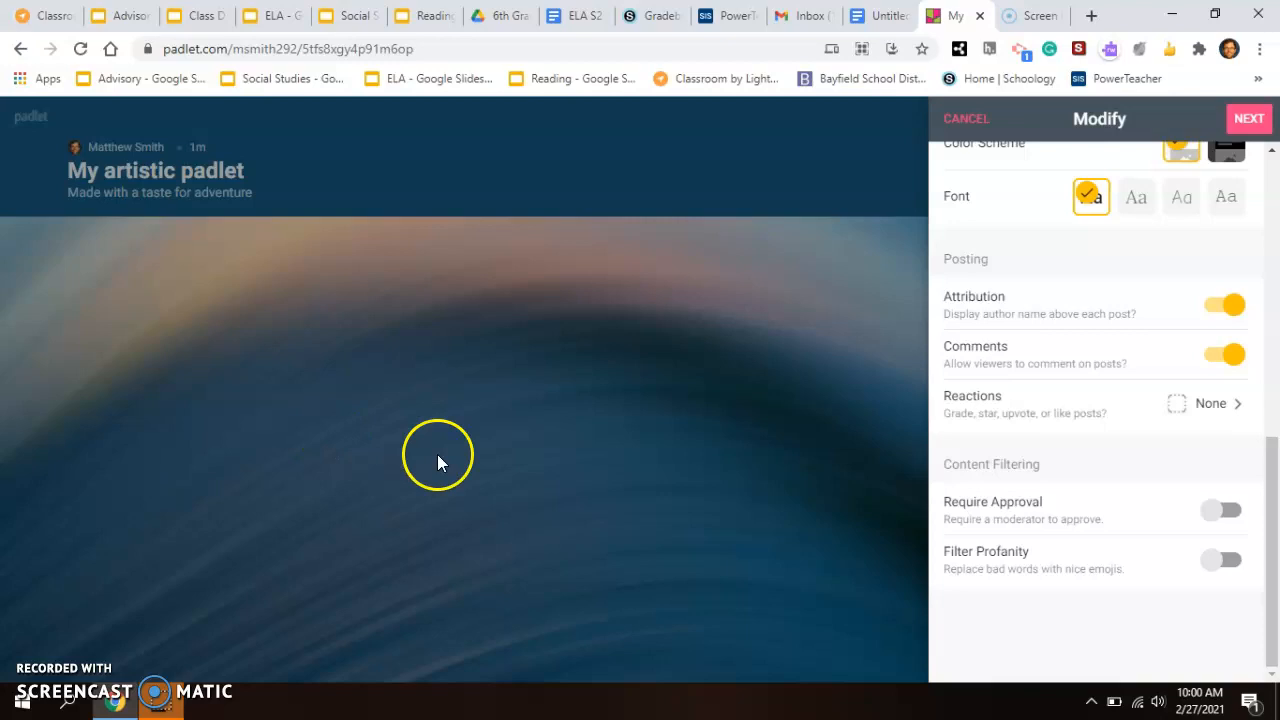
{"action": "left_click", "coordinate": [1226, 567]}
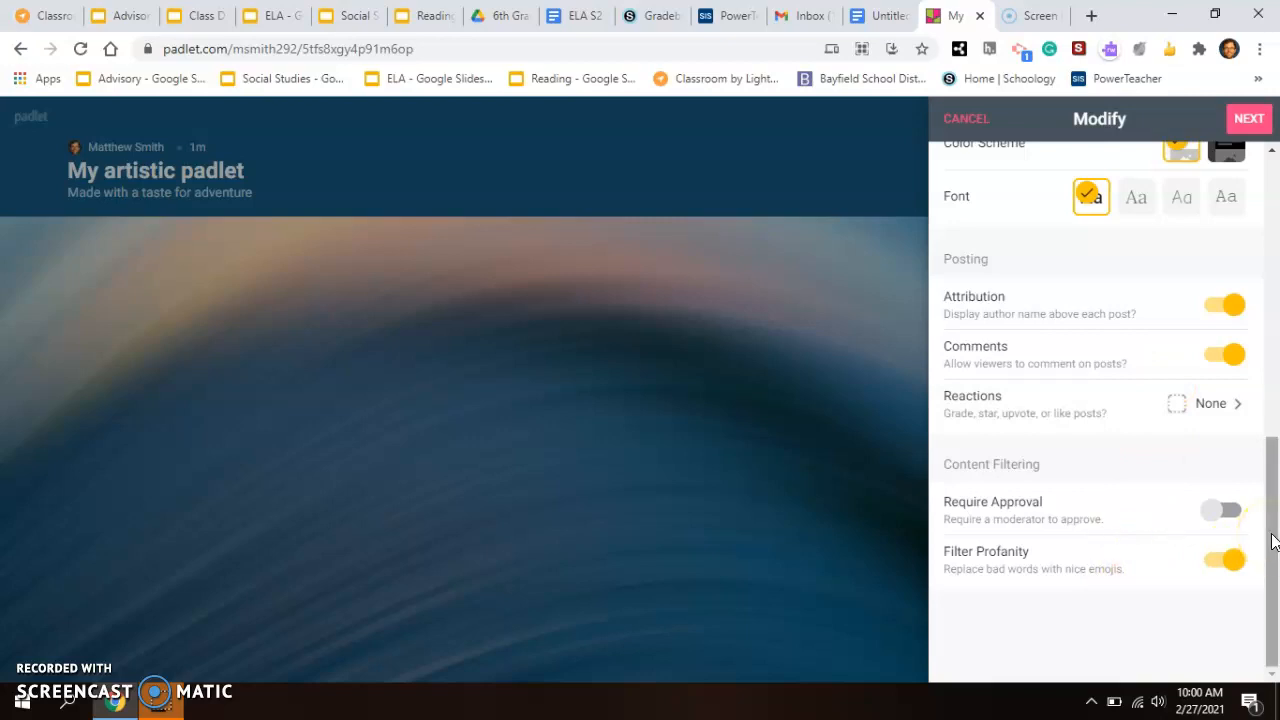
{"action": "left_click", "coordinate": [1251, 125]}
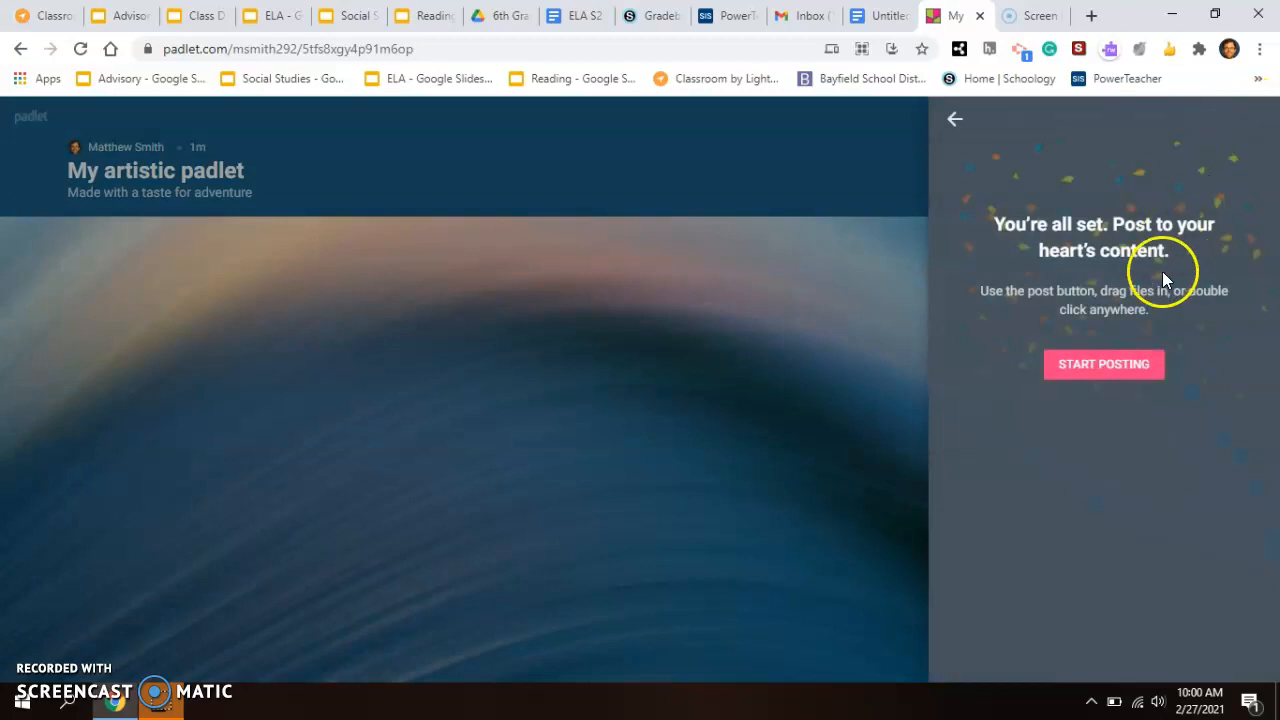
{"action": "left_click", "coordinate": [1126, 364]}
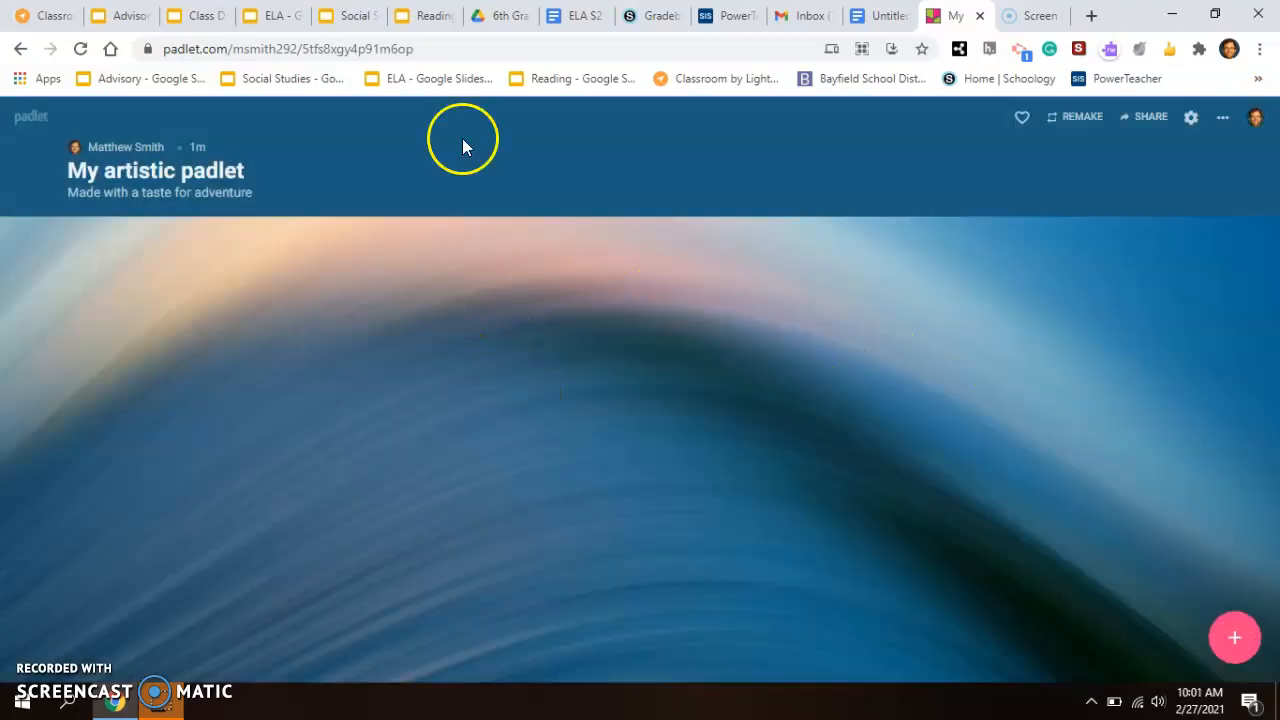
{"action": "left_click", "coordinate": [434, 49]}
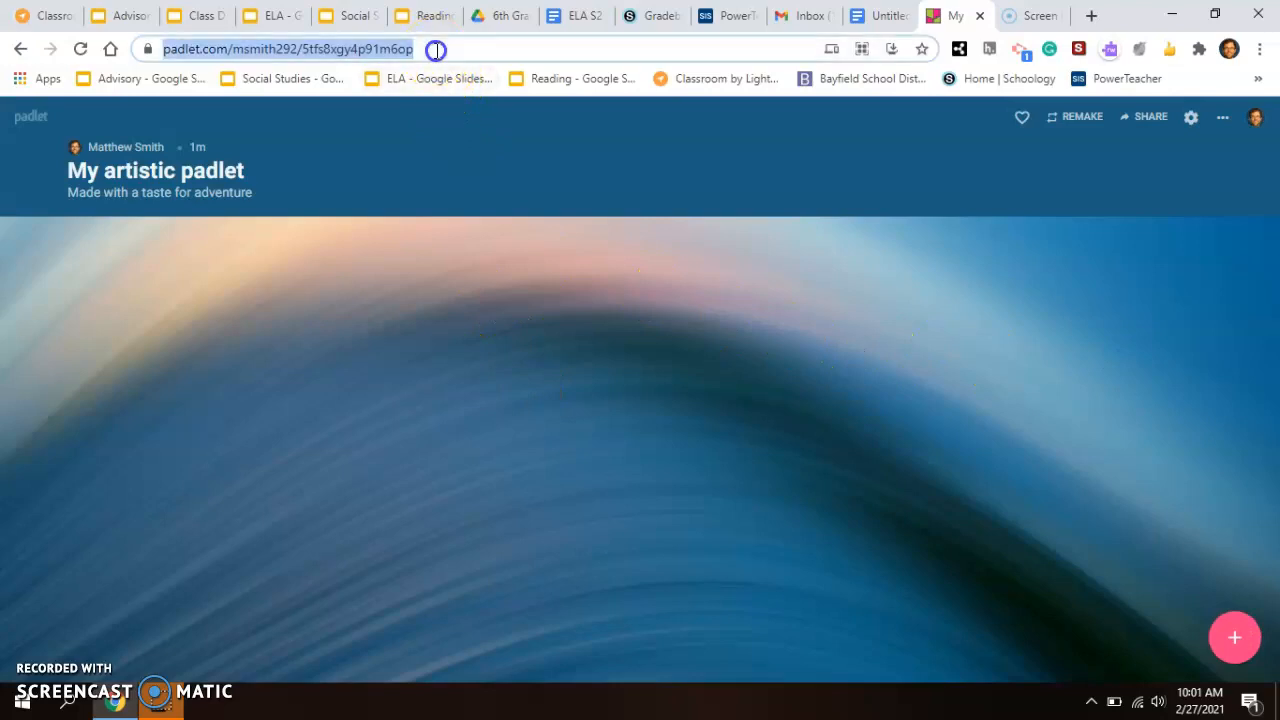
{"action": "left_click", "coordinate": [524, 226]}
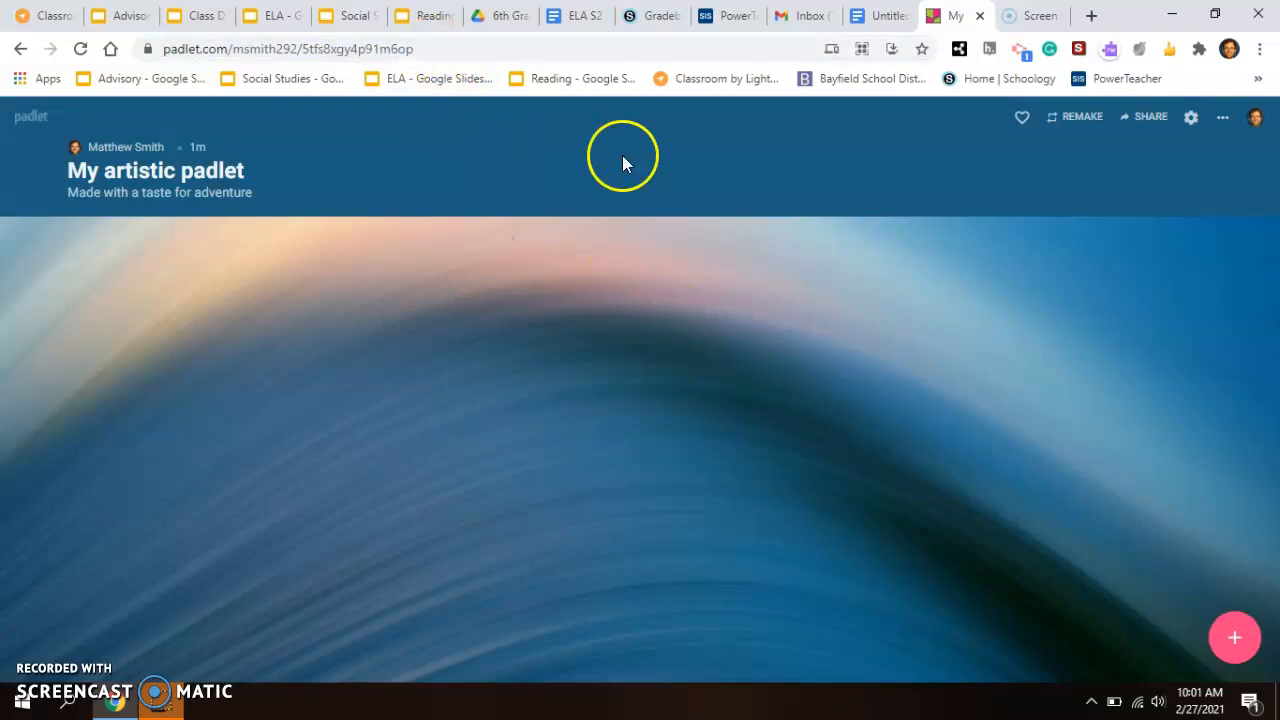
Add a post titled "Name" with the body text "Put response here.".
{"action": "left_click", "coordinate": [1239, 634]}
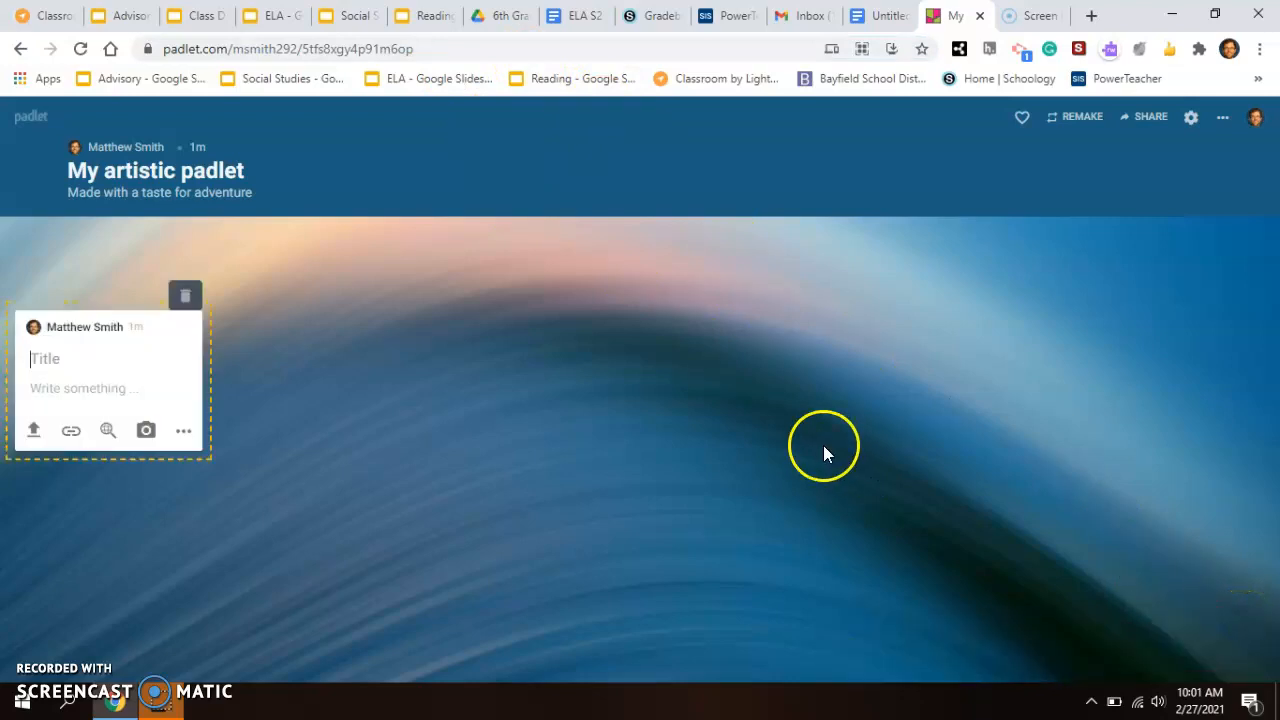
{"action": "left_click", "coordinate": [56, 358]}
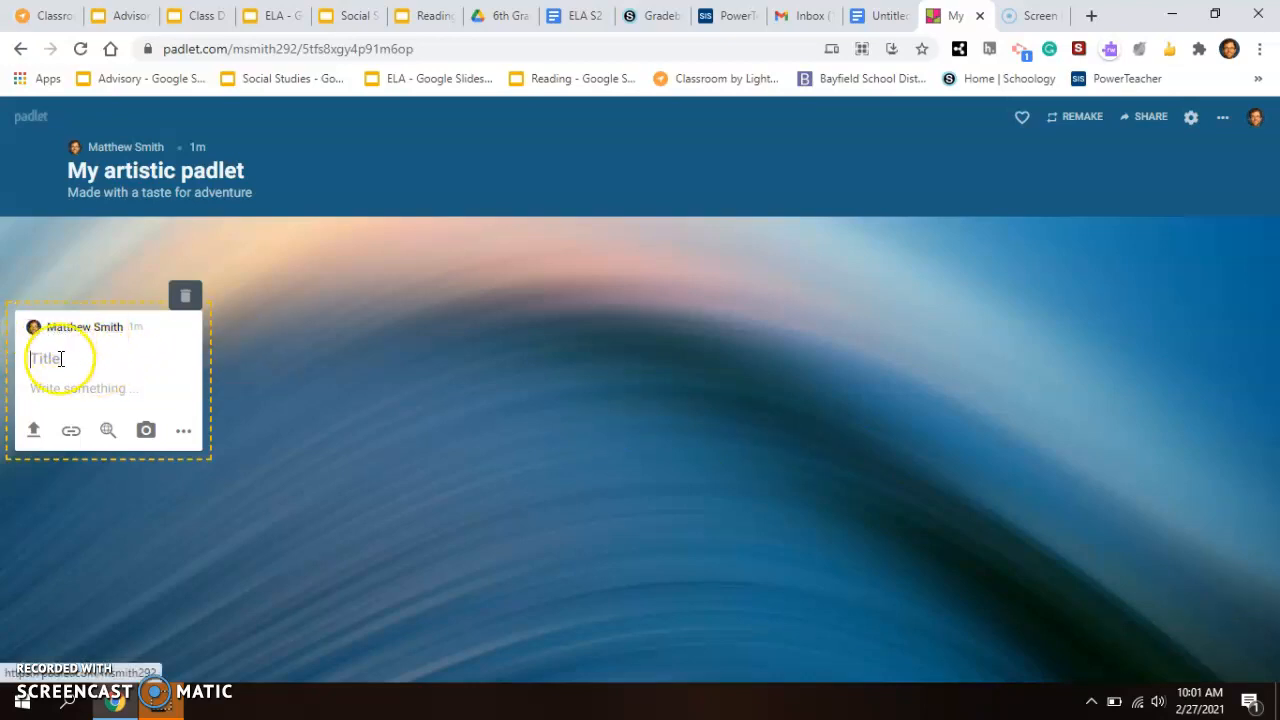
{"action": "type", "text": "Name"}
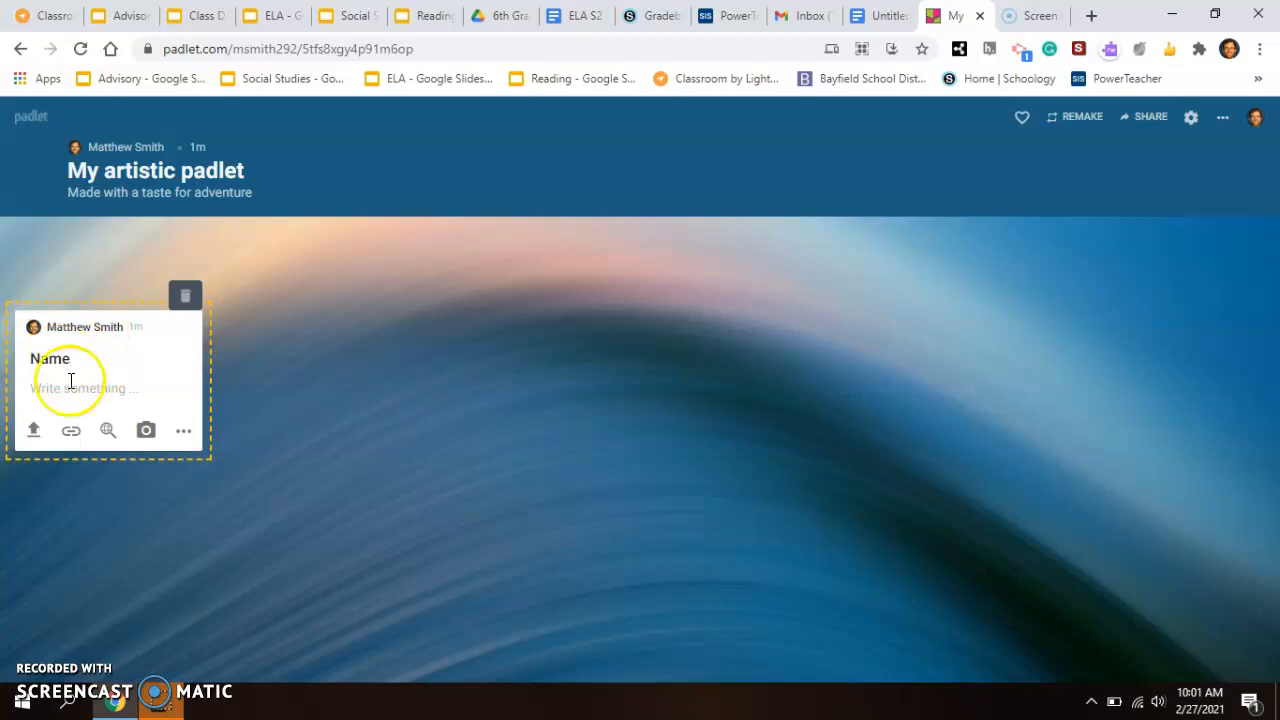
{"action": "left_click", "coordinate": [73, 388]}
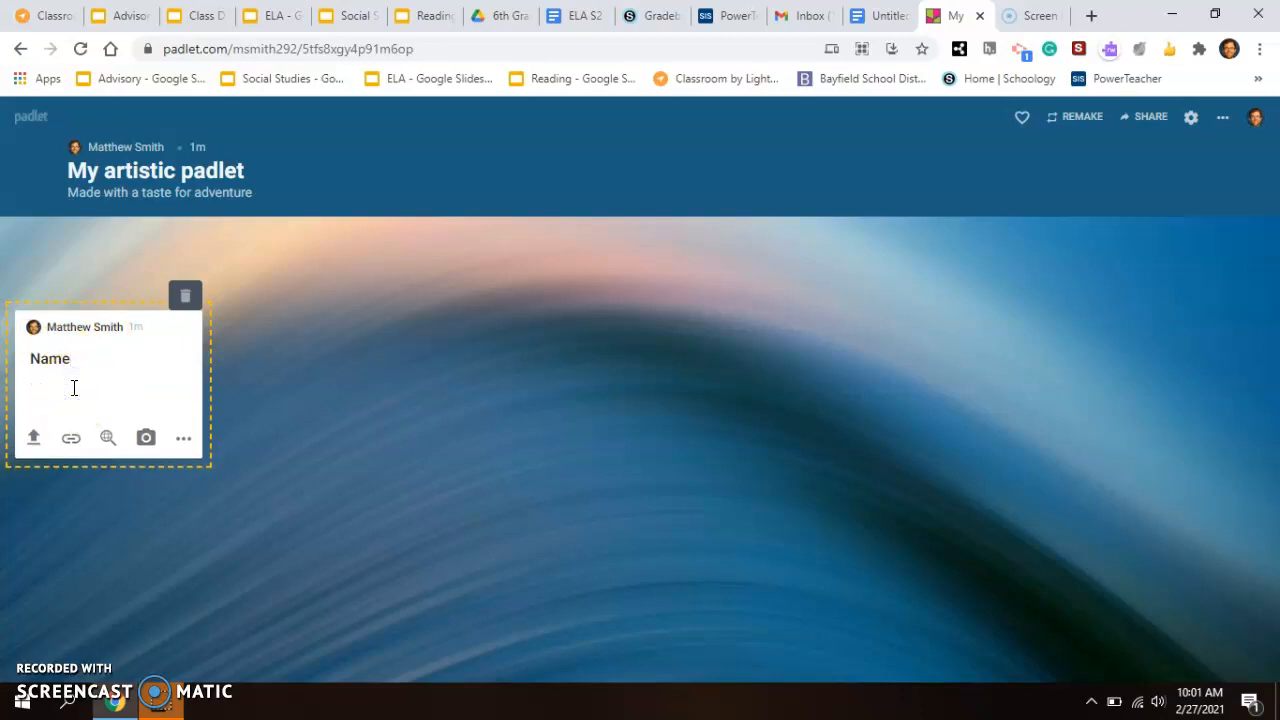
{"action": "left_click", "coordinate": [73, 388]}
{"action": "type", "text": "Put respo"}
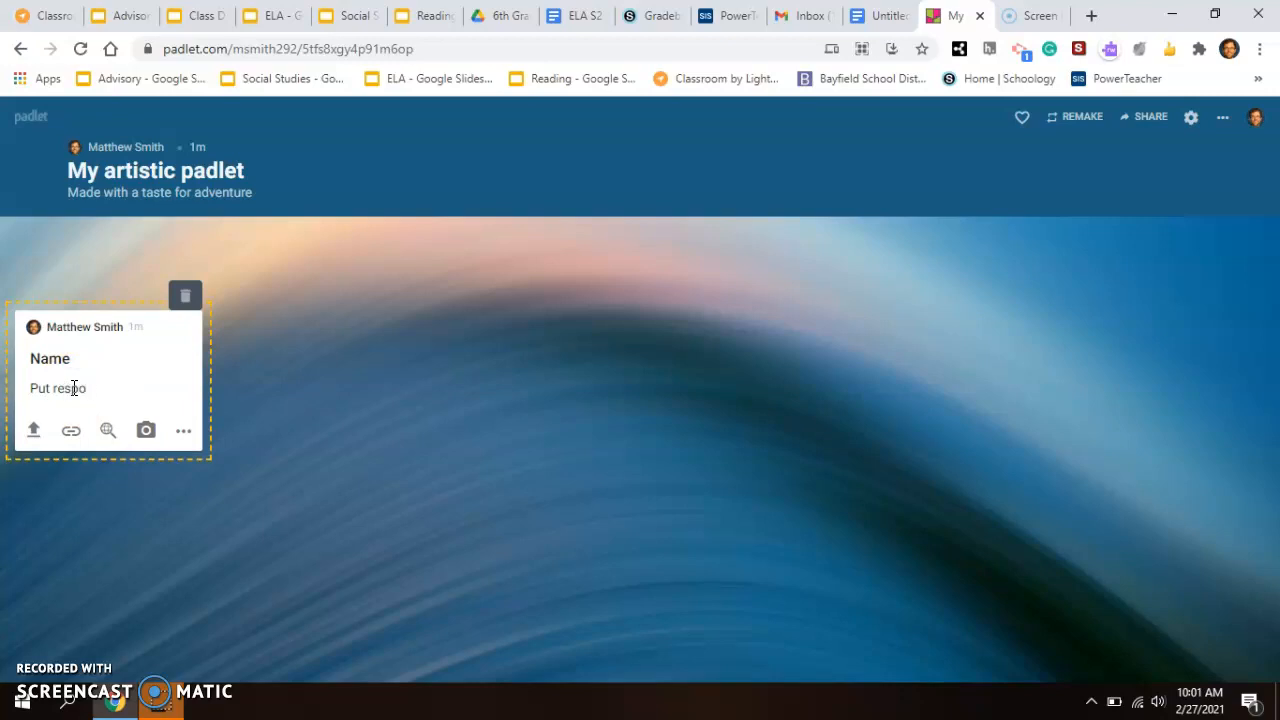
{"action": "type", "text": "nse here."}
Check the attachment types available for the post and publish it without an attachment.
{"action": "left_click", "coordinate": [30, 440]}
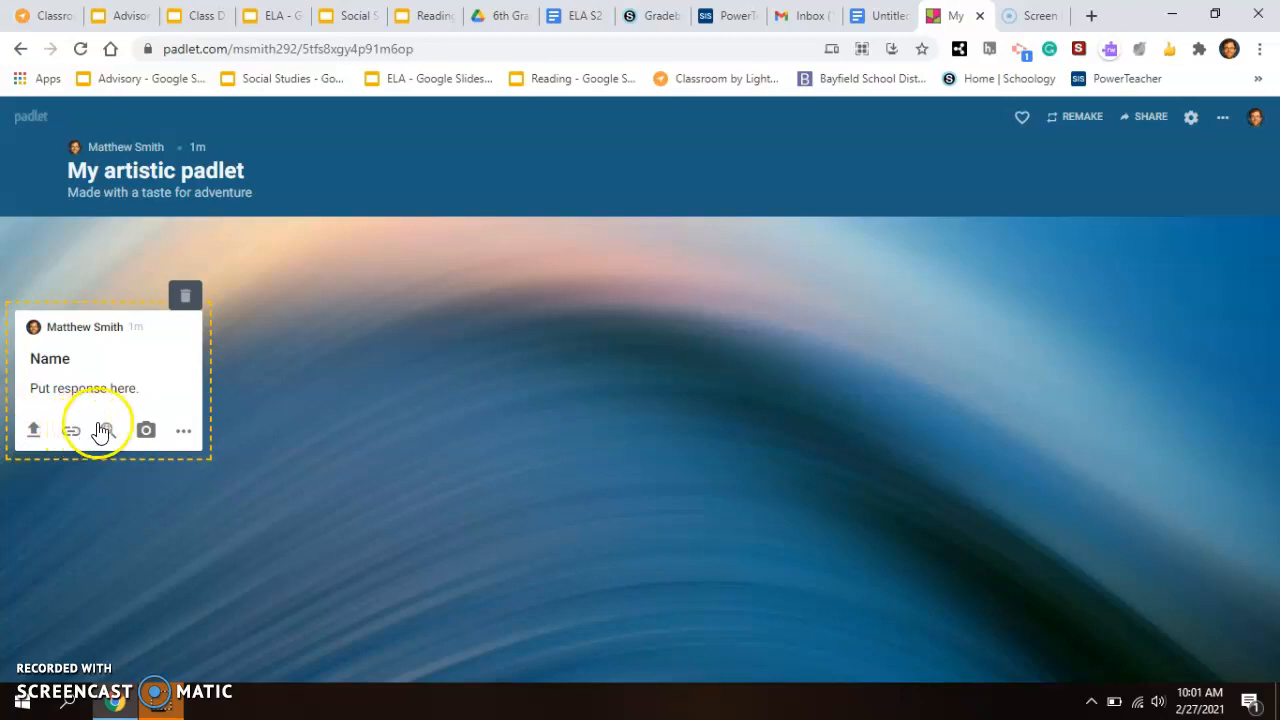
{"action": "left_click", "coordinate": [183, 431]}
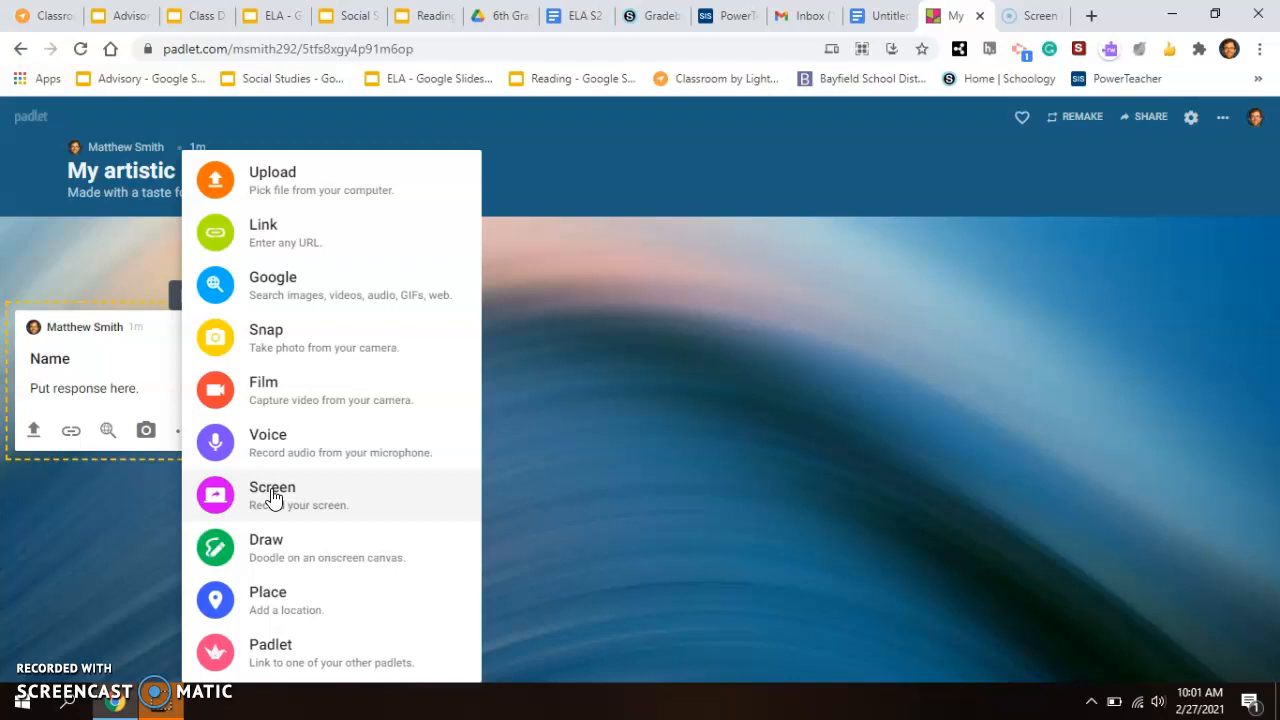
{"action": "left_click", "coordinate": [135, 490]}
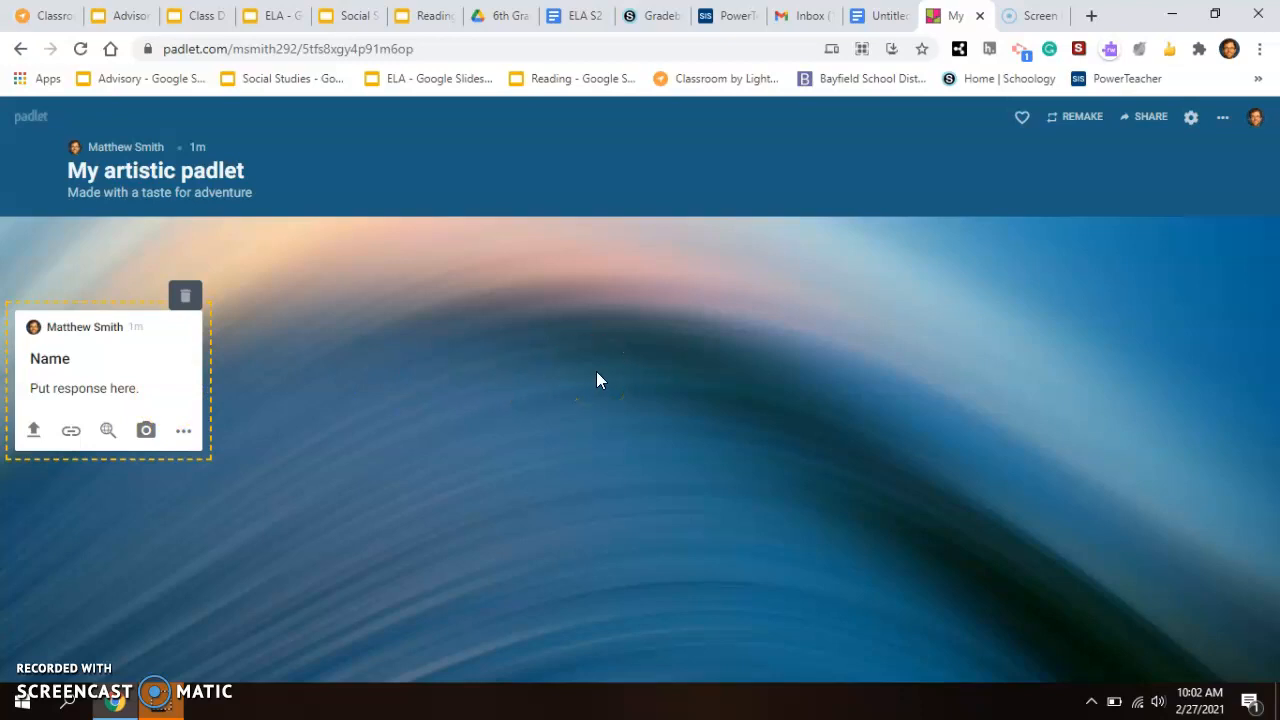
{"action": "left_click", "coordinate": [349, 400]}
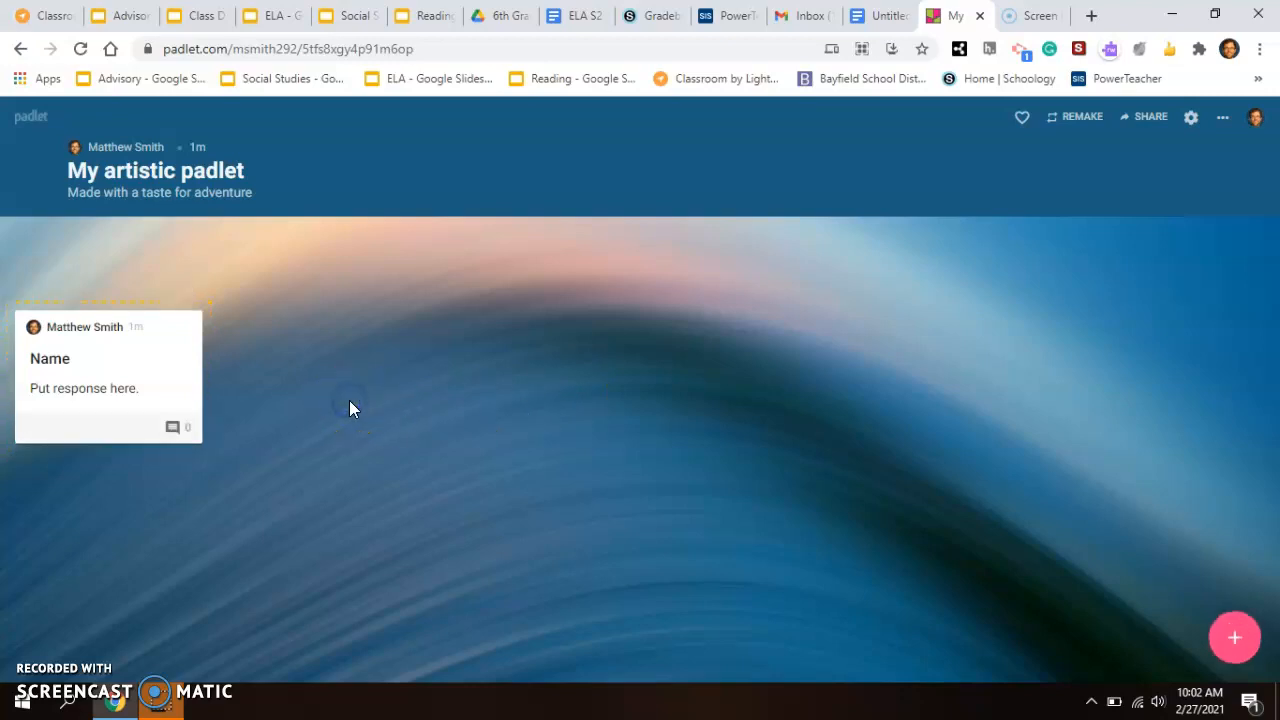
Comment "Great job!" on the "Name" post, review its comments and return to the canvas.
{"action": "left_click", "coordinate": [172, 430]}
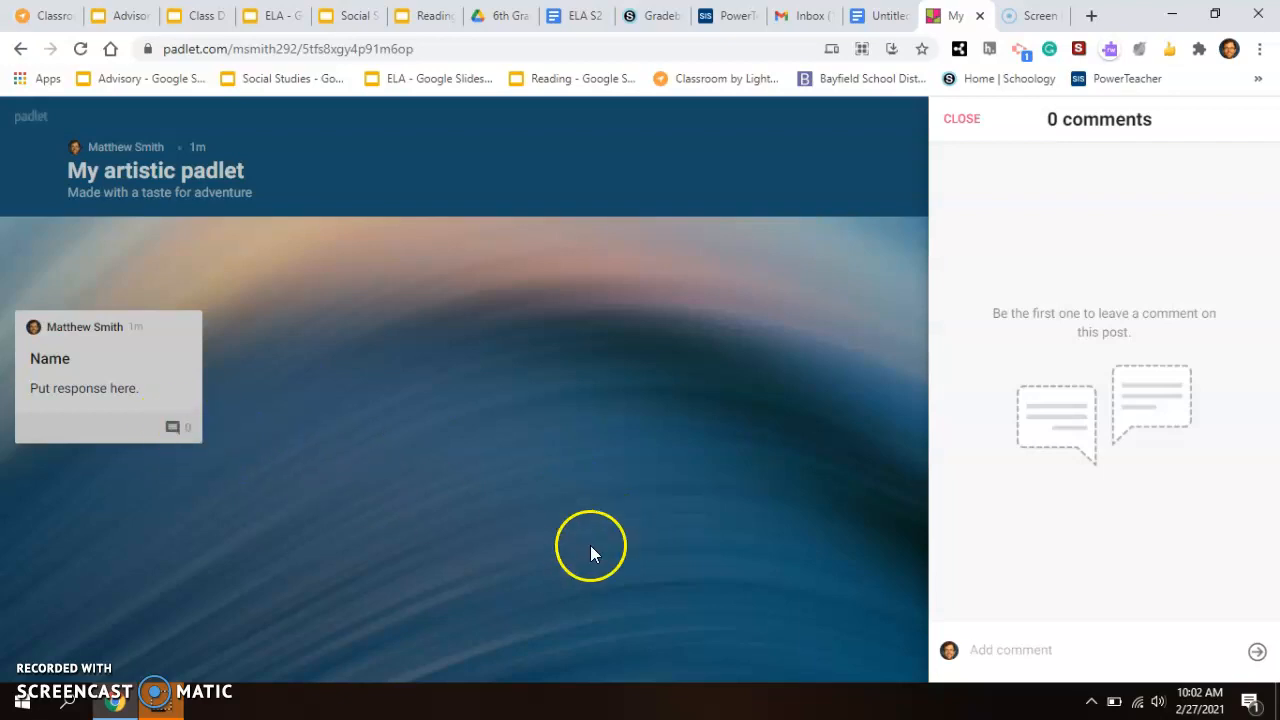
{"action": "left_click", "coordinate": [1019, 648]}
{"action": "type", "text": "Great job!"}
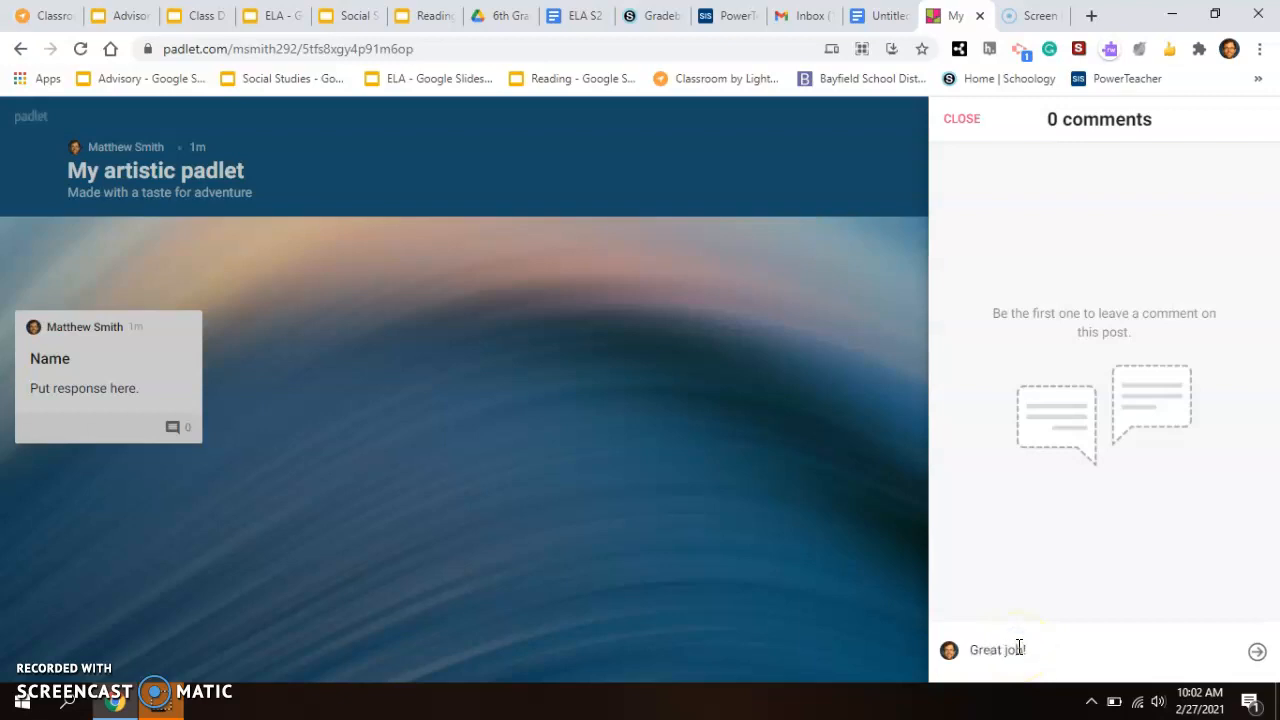
{"action": "key", "text": "Return"}
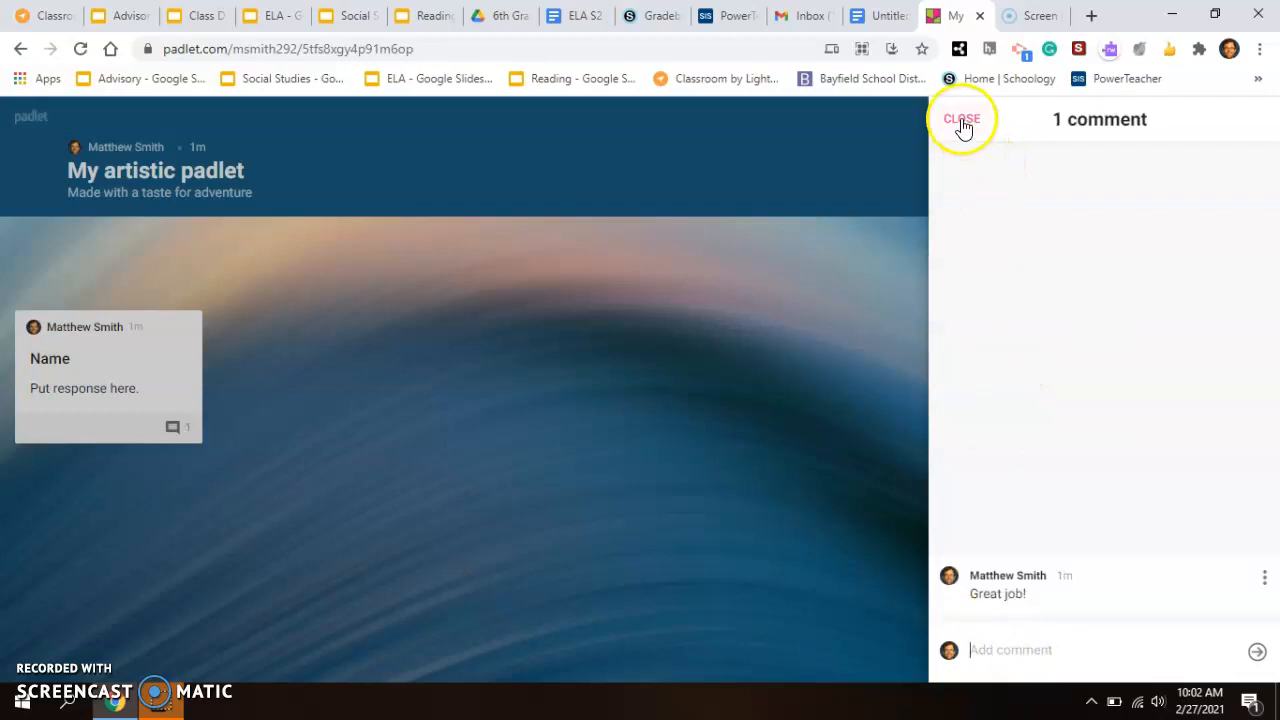
{"action": "left_click", "coordinate": [962, 120]}
{"action": "left_click", "coordinate": [177, 430]}
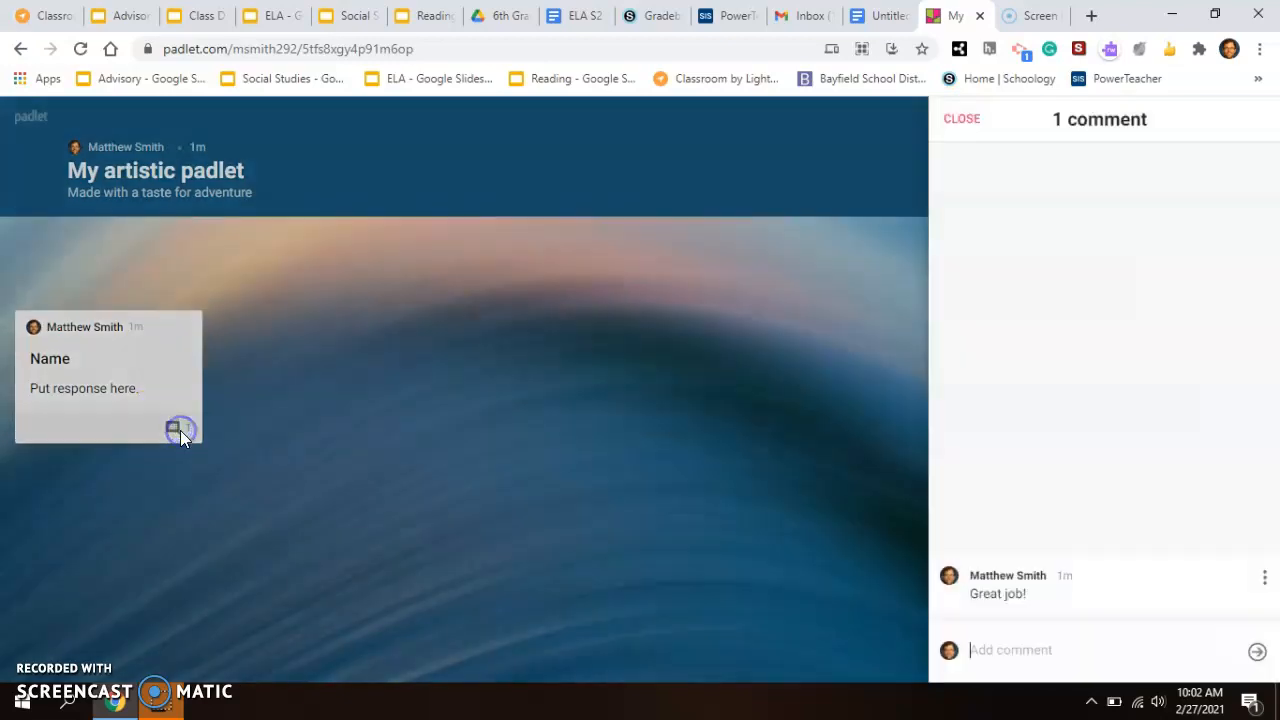
{"action": "left_click", "coordinate": [960, 122]}
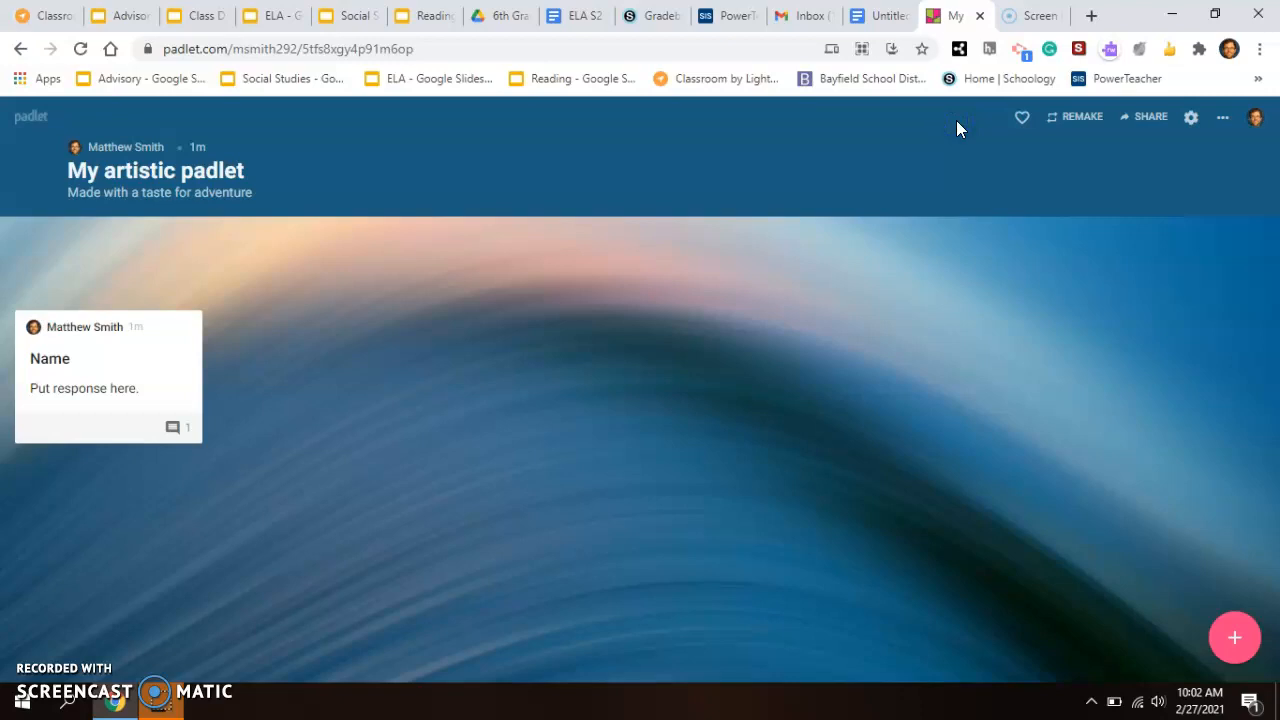
Add a second post near the canvas's right side, titled "Name 2" with the body text "Put response here.".
{"action": "left_click", "coordinate": [1235, 636]}
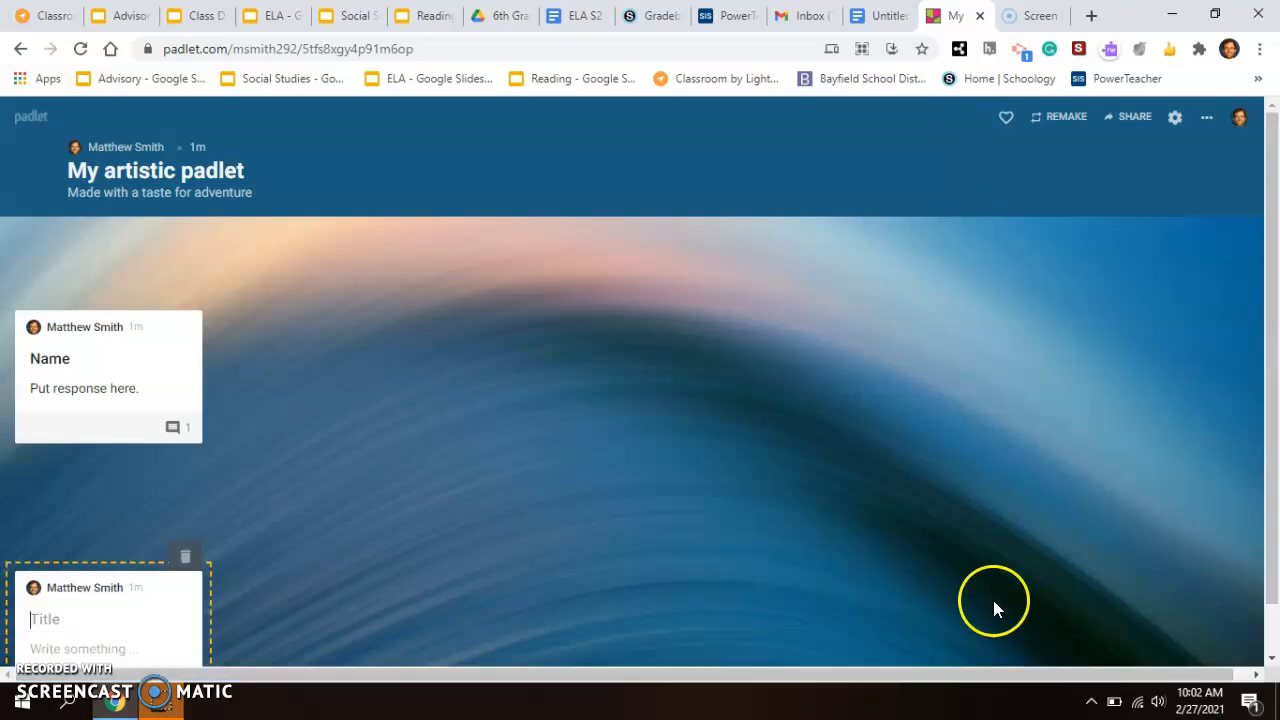
{"action": "left_click_drag", "start_coordinate": [69, 590], "coordinate": [948, 308]}
{"action": "left_click", "coordinate": [950, 341]}
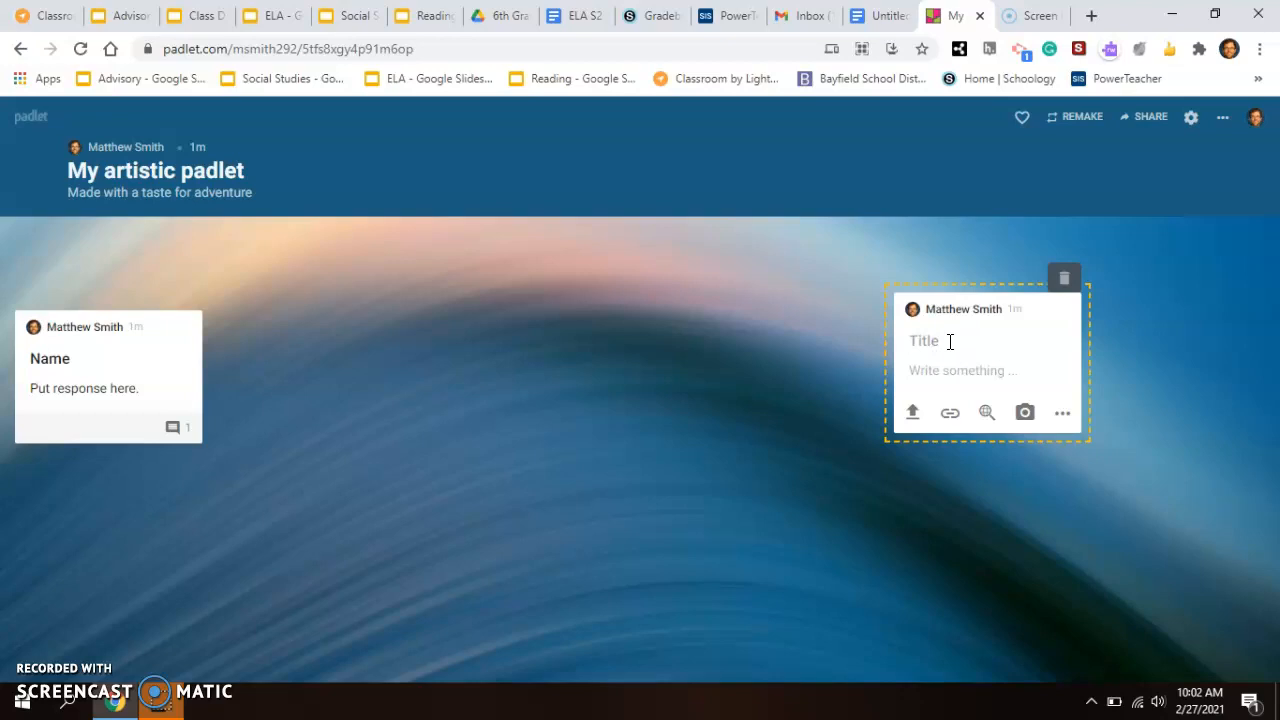
{"action": "type", "text": "Name 2"}
{"action": "left_click", "coordinate": [951, 369]}
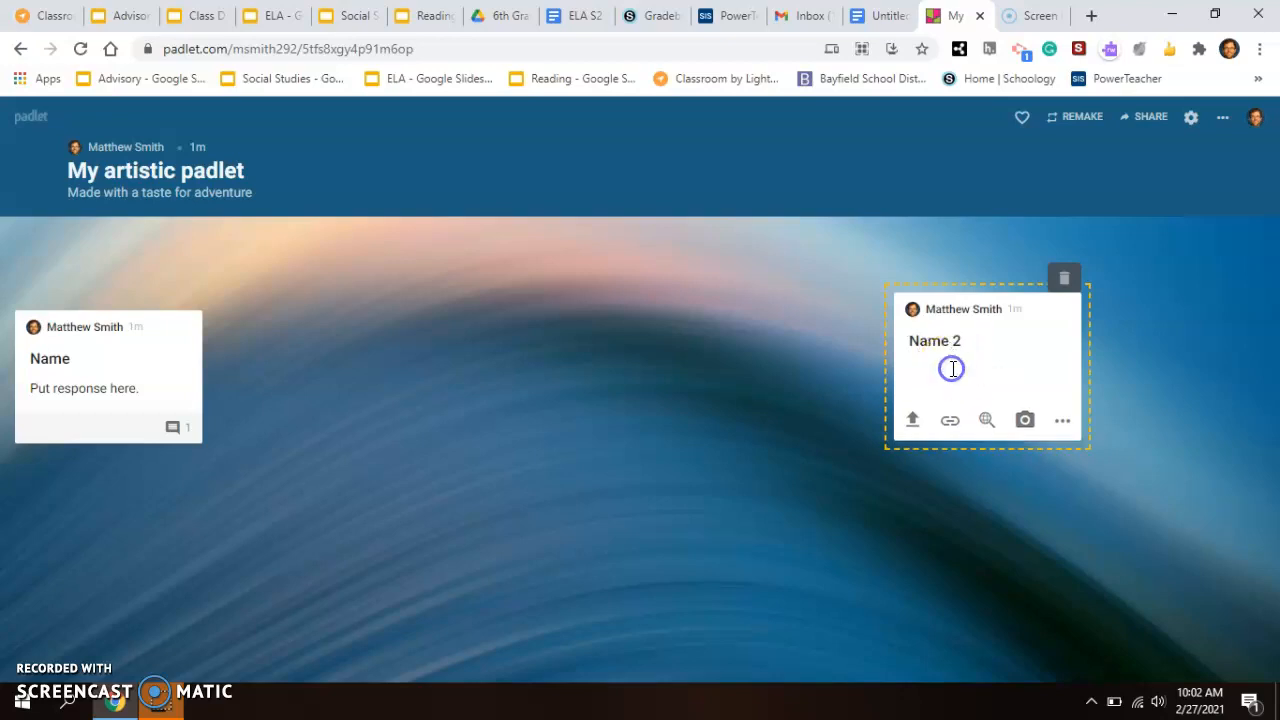
{"action": "type", "text": "Put"}
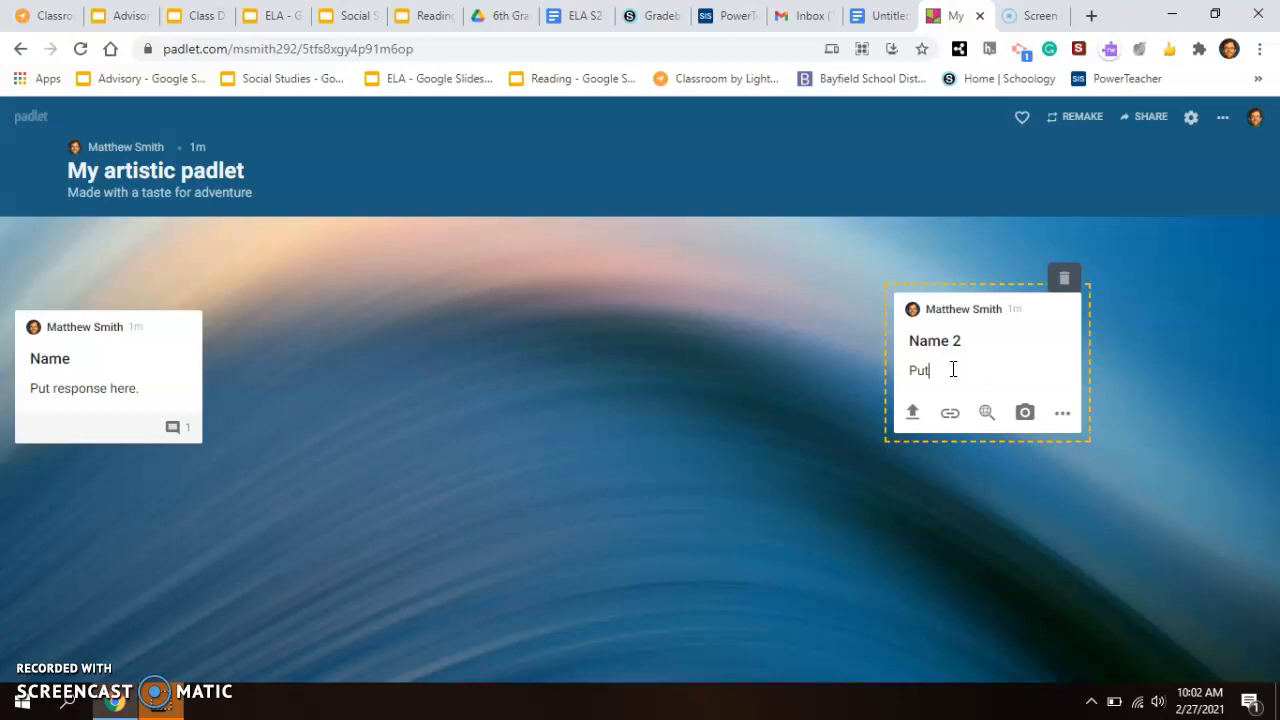
{"action": "type", "text": " response here."}
Check the attachment types available for the "Name 2" post and publish it without an attachment.
{"action": "left_click", "coordinate": [1062, 413]}
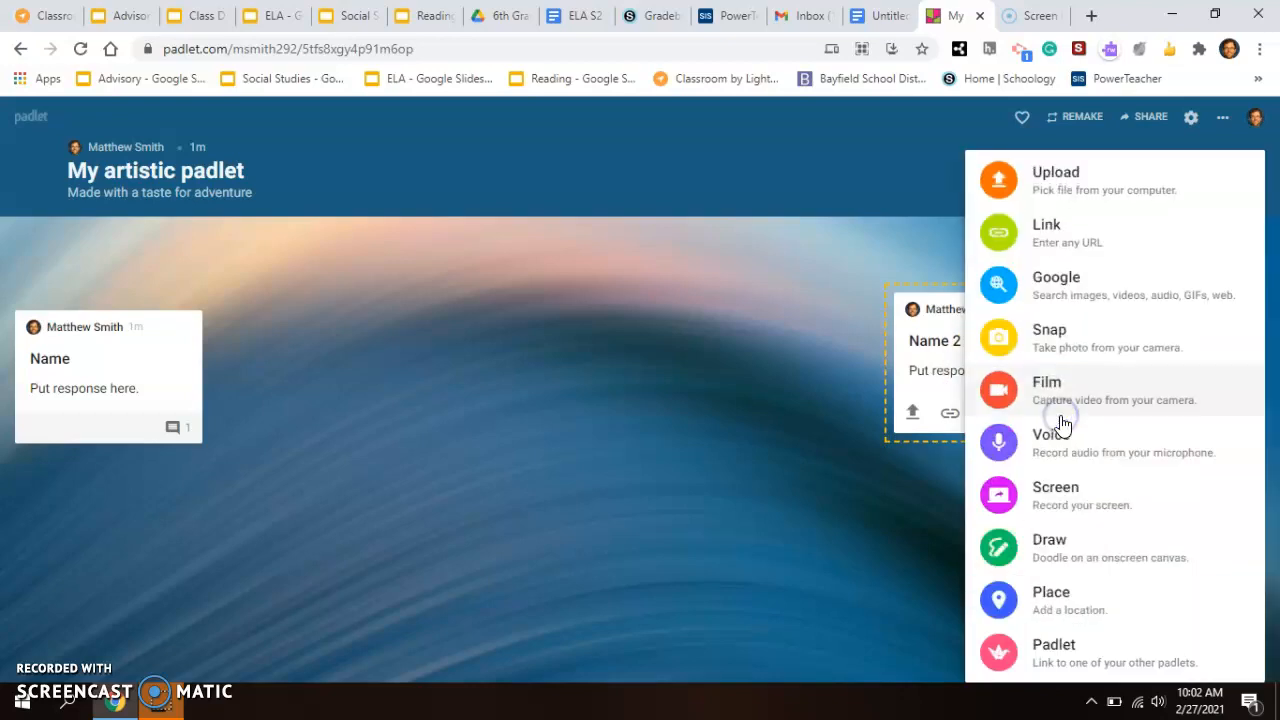
{"action": "left_click", "coordinate": [931, 371]}
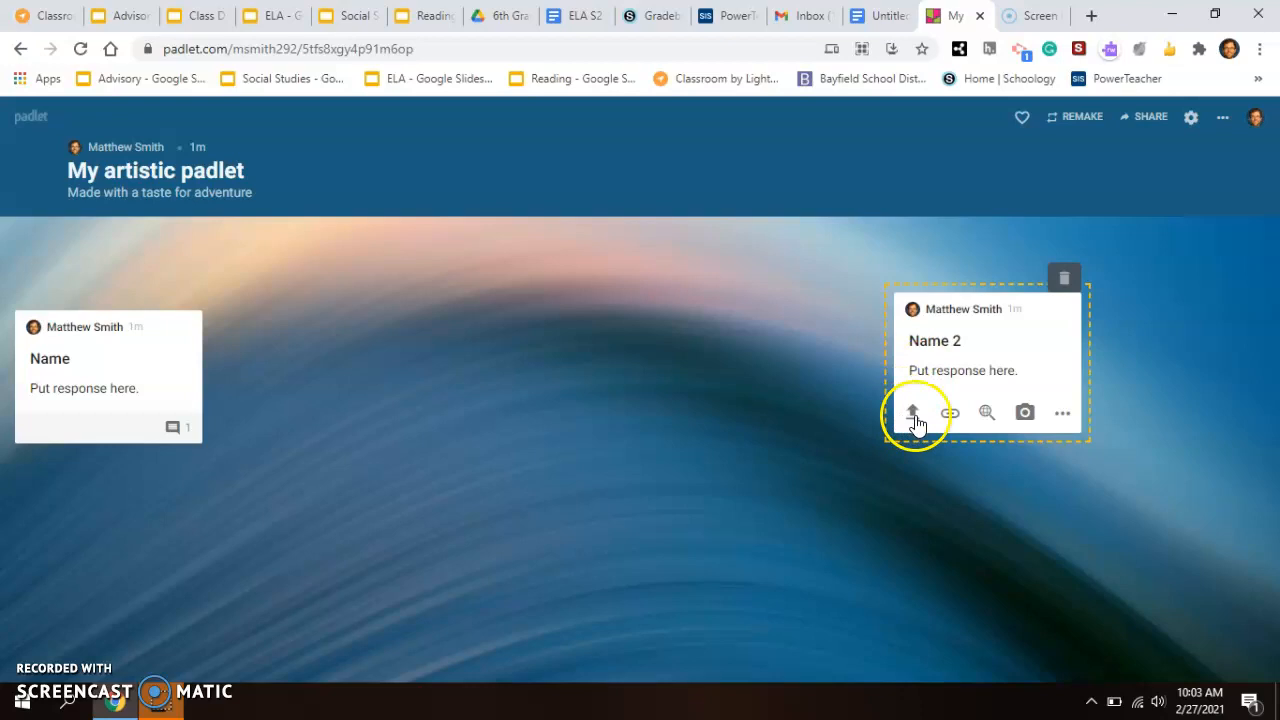
{"action": "left_click", "coordinate": [855, 380]}
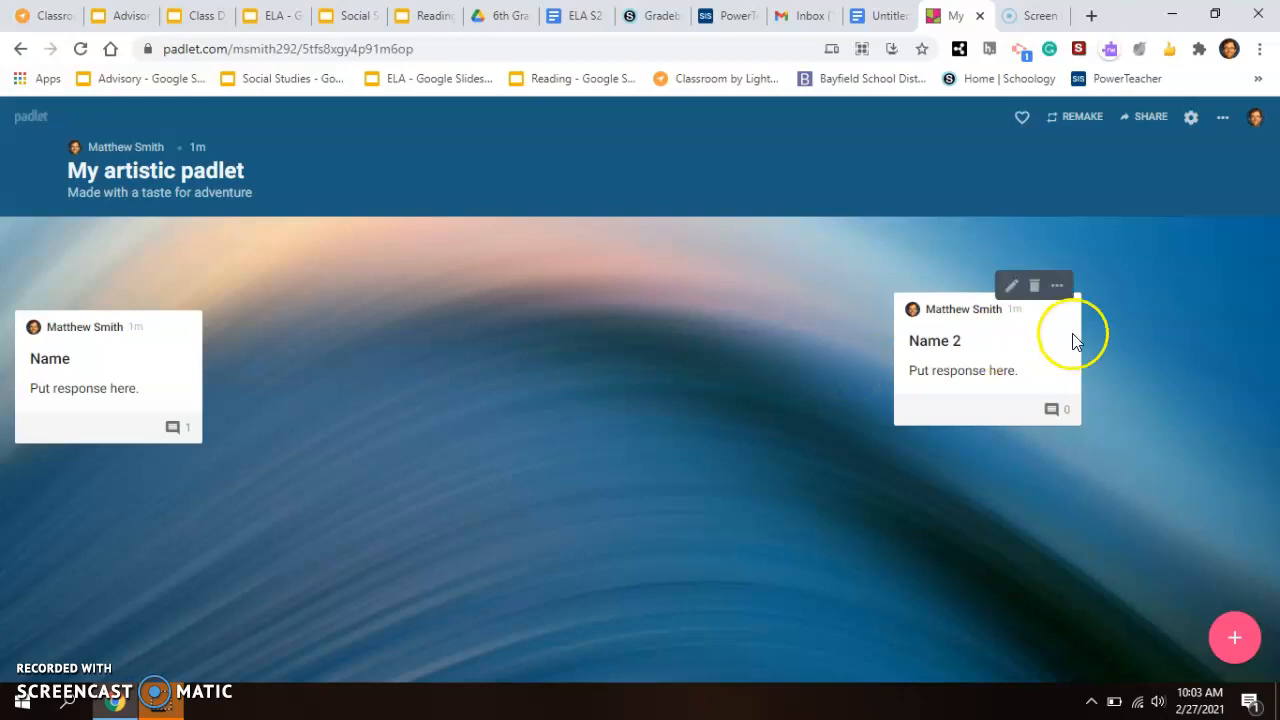
Connect the "Name 2" post to the "Name" post without a label.
{"action": "mouse_move", "coordinate": [1060, 296]}
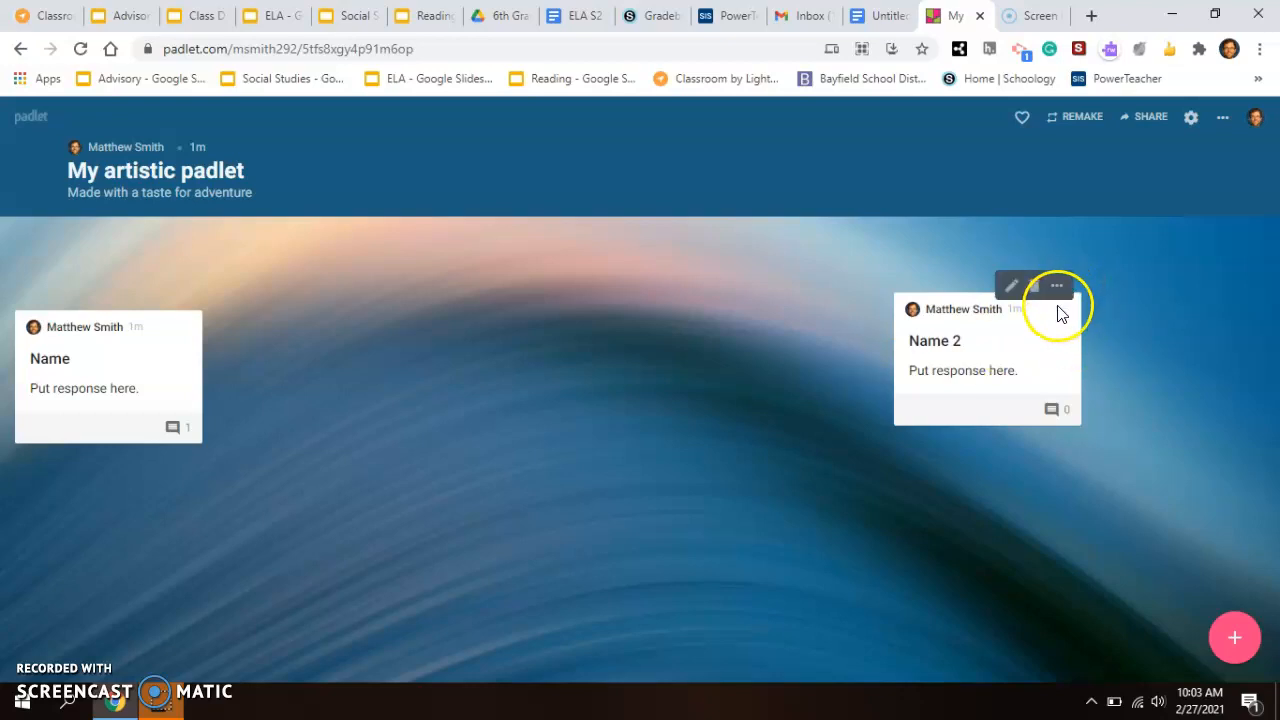
{"action": "left_click", "coordinate": [1058, 289]}
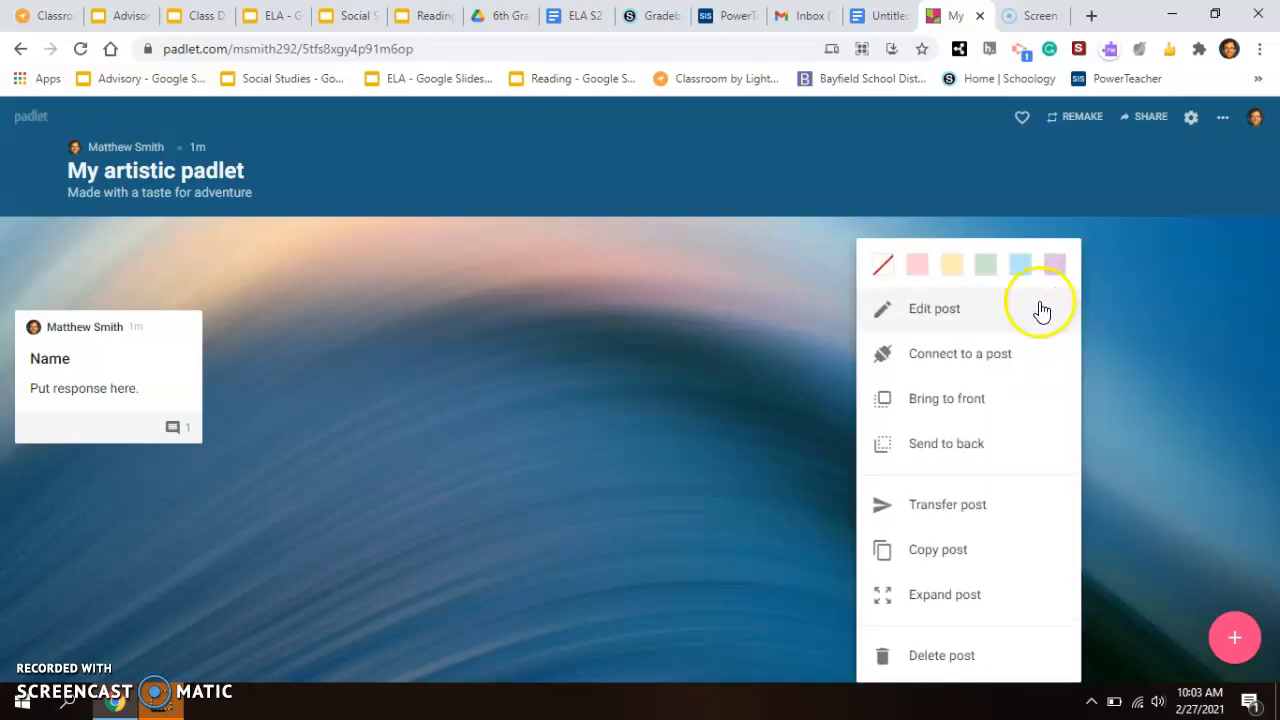
{"action": "left_click", "coordinate": [1000, 356]}
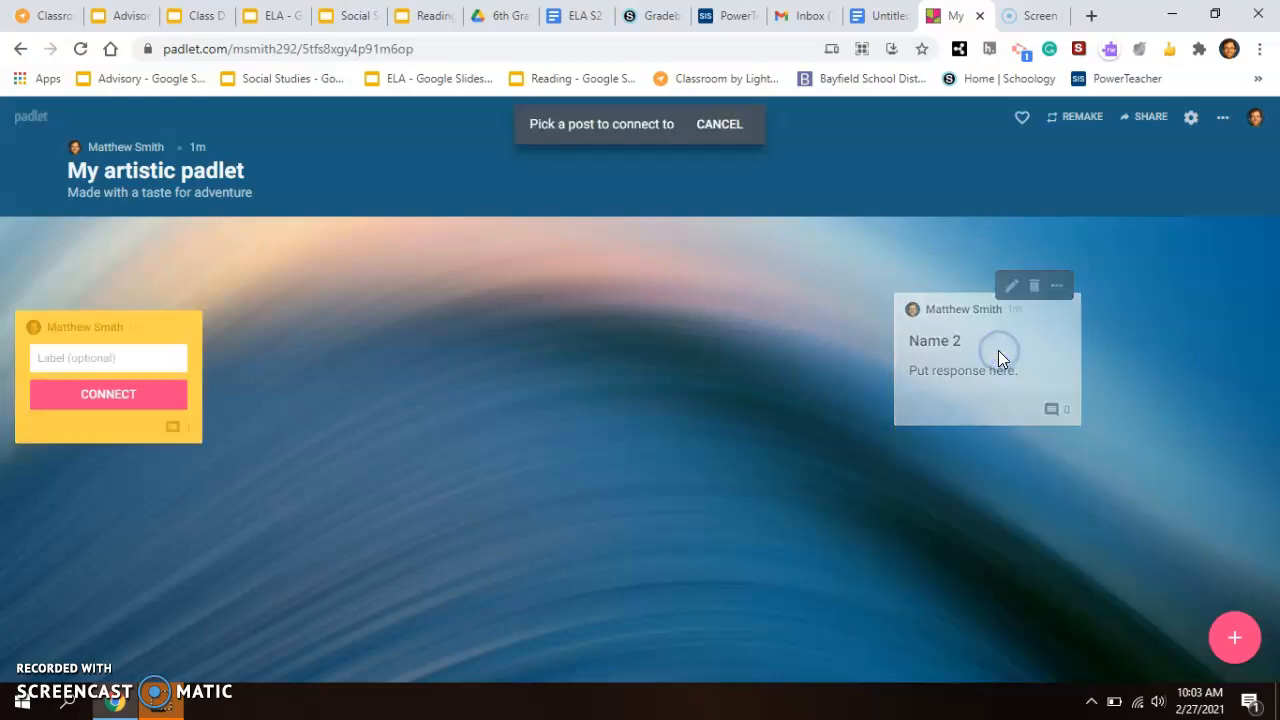
{"action": "left_click", "coordinate": [122, 395]}
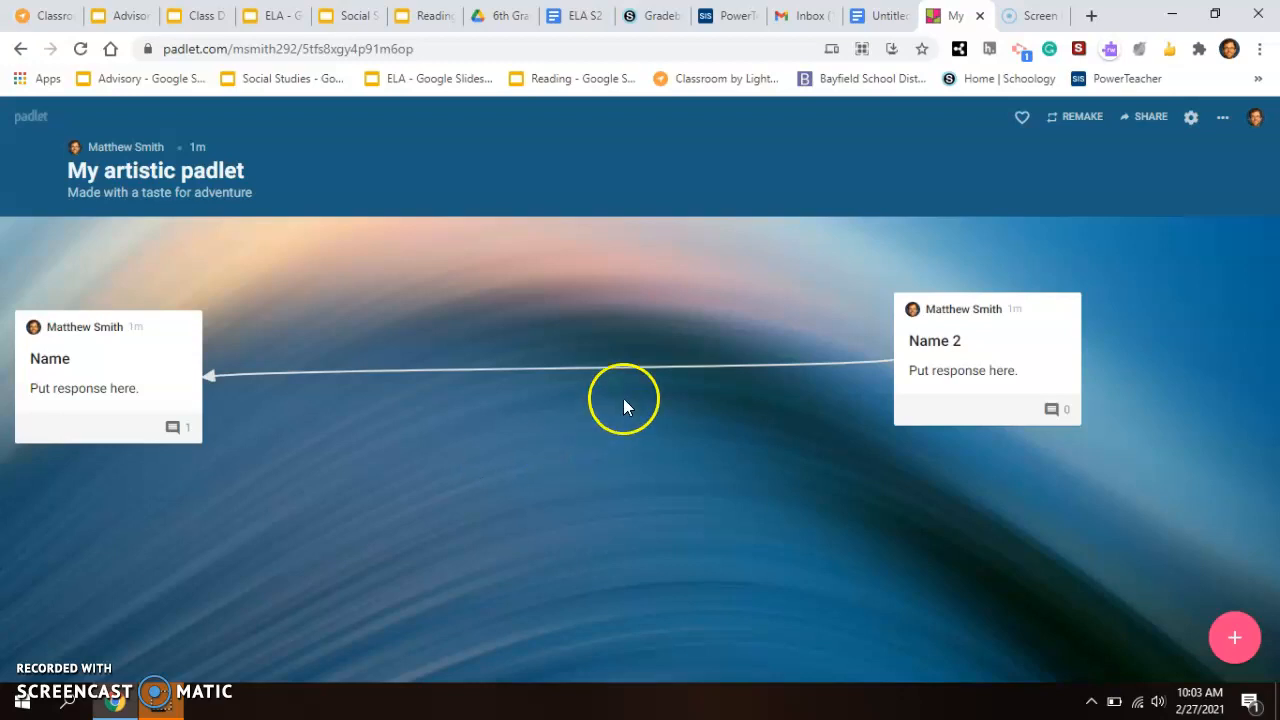
{"action": "mouse_move", "coordinate": [994, 354]}
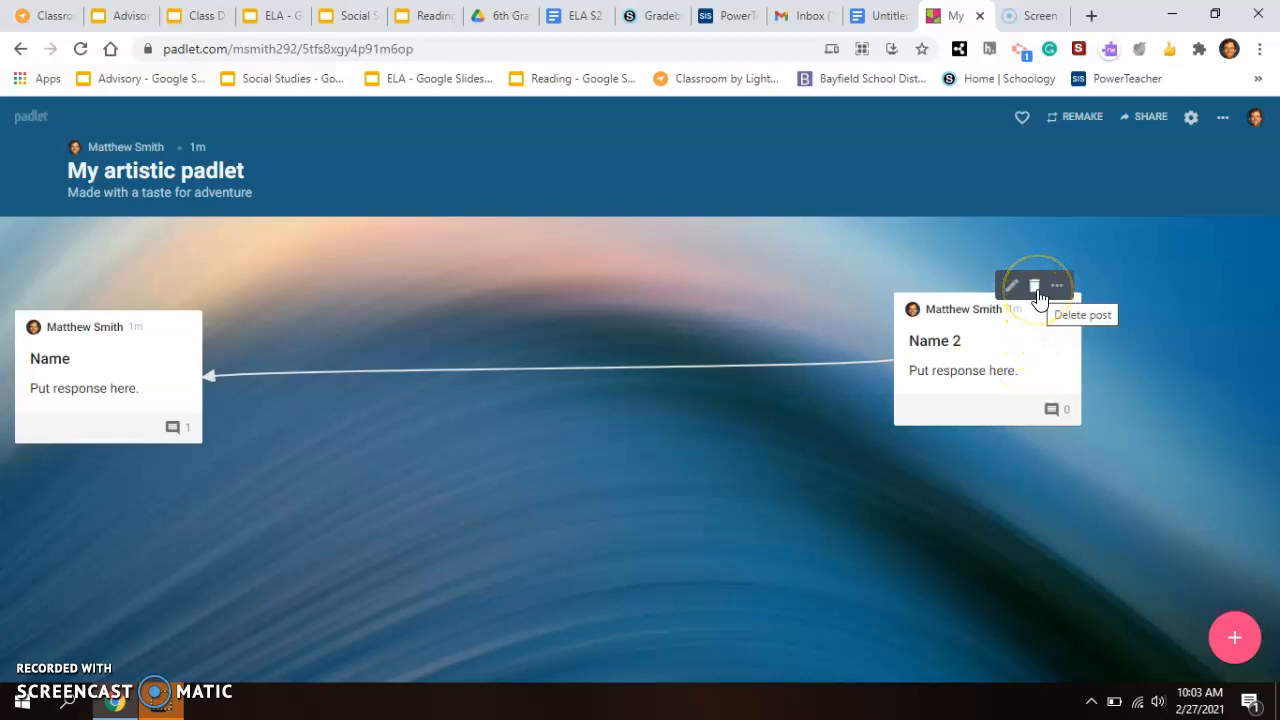
{"action": "left_click", "coordinate": [1136, 359]}
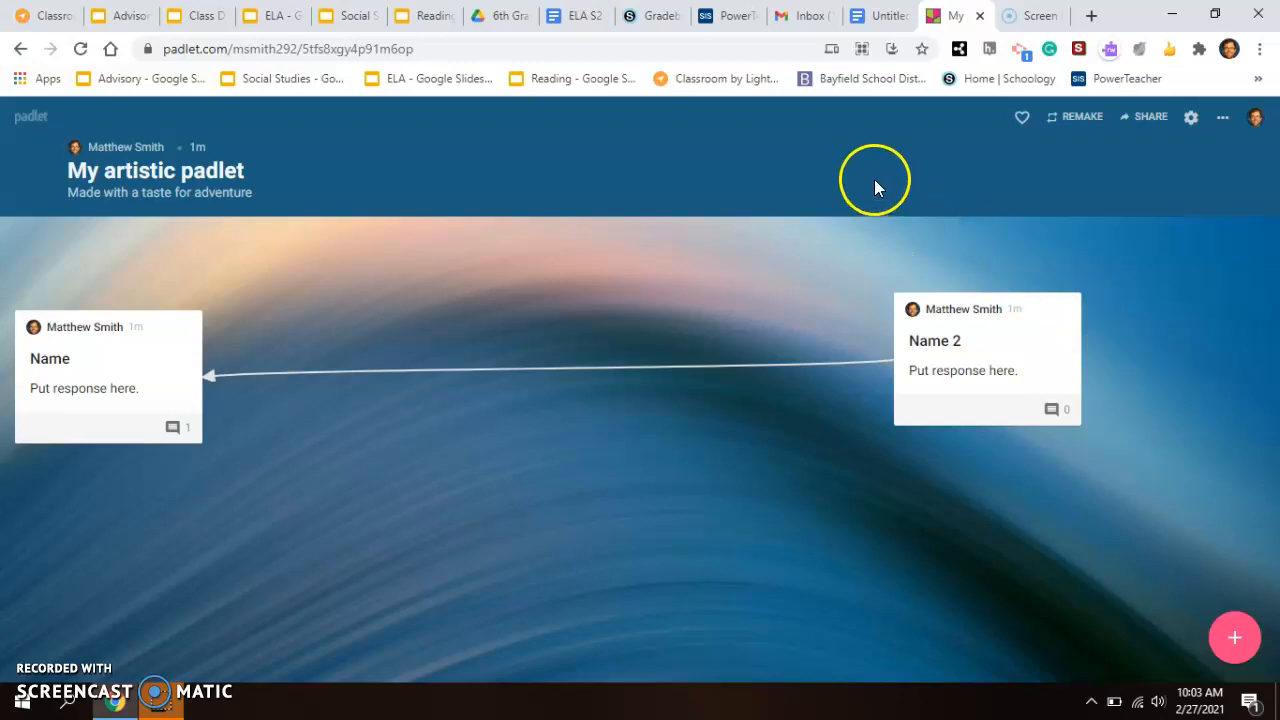
Look over the padlet's title, description, address and appearance settings, and close them without changes.
{"action": "left_click", "coordinate": [1188, 130]}
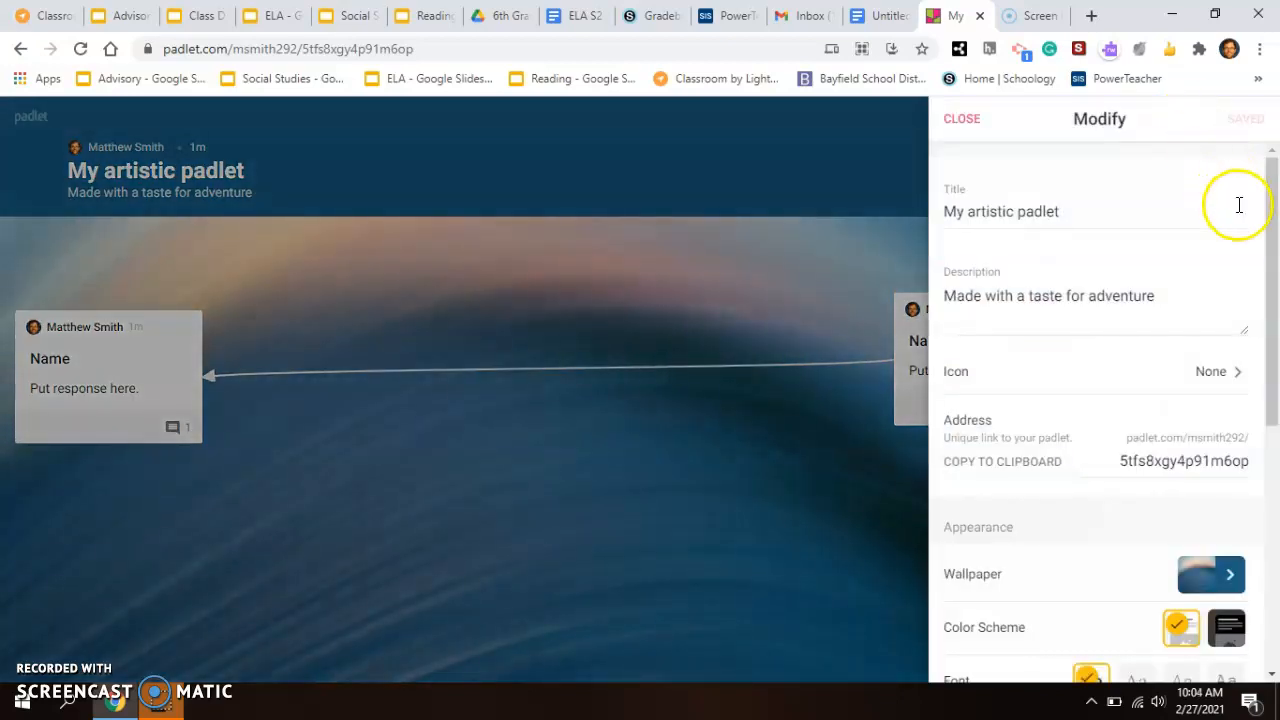
{"action": "mouse_move", "coordinate": [1270, 243]}
{"action": "left_mouse_down"}
{"action": "mouse_move", "coordinate": [1271, 490]}
{"action": "mouse_move", "coordinate": [1270, 255]}
{"action": "left_mouse_up"}
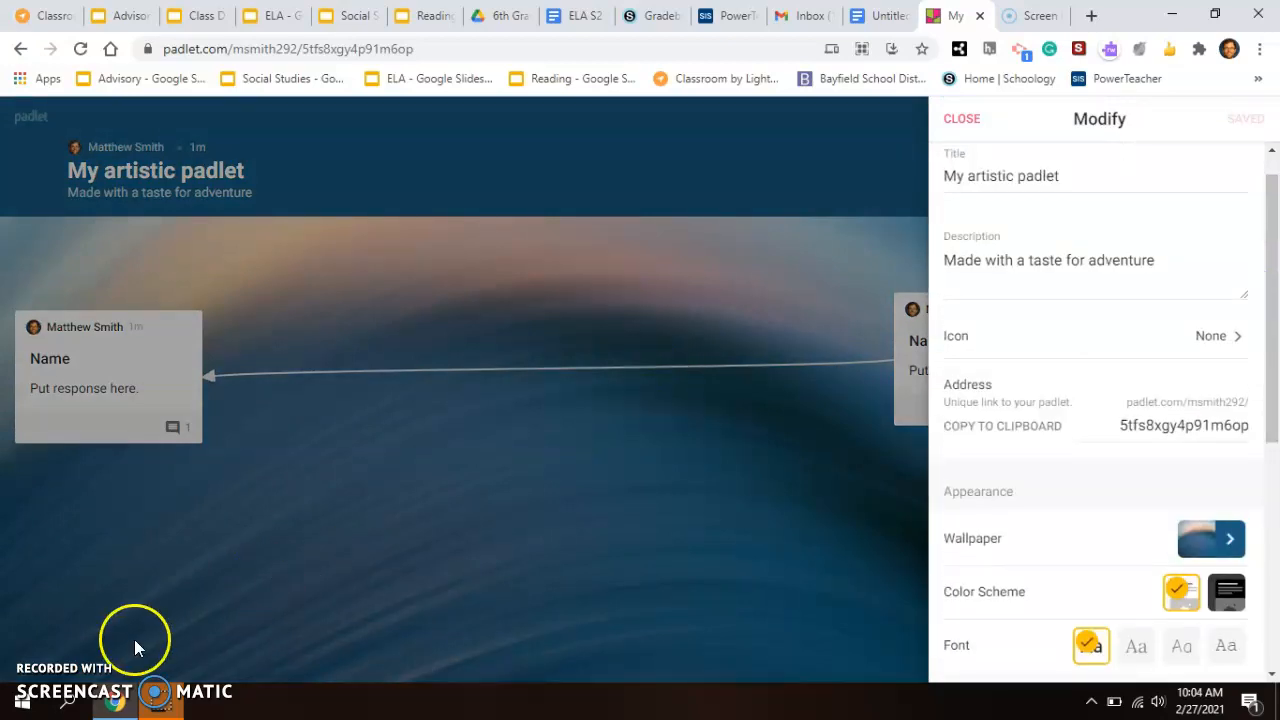
{"action": "left_click", "coordinate": [958, 120]}
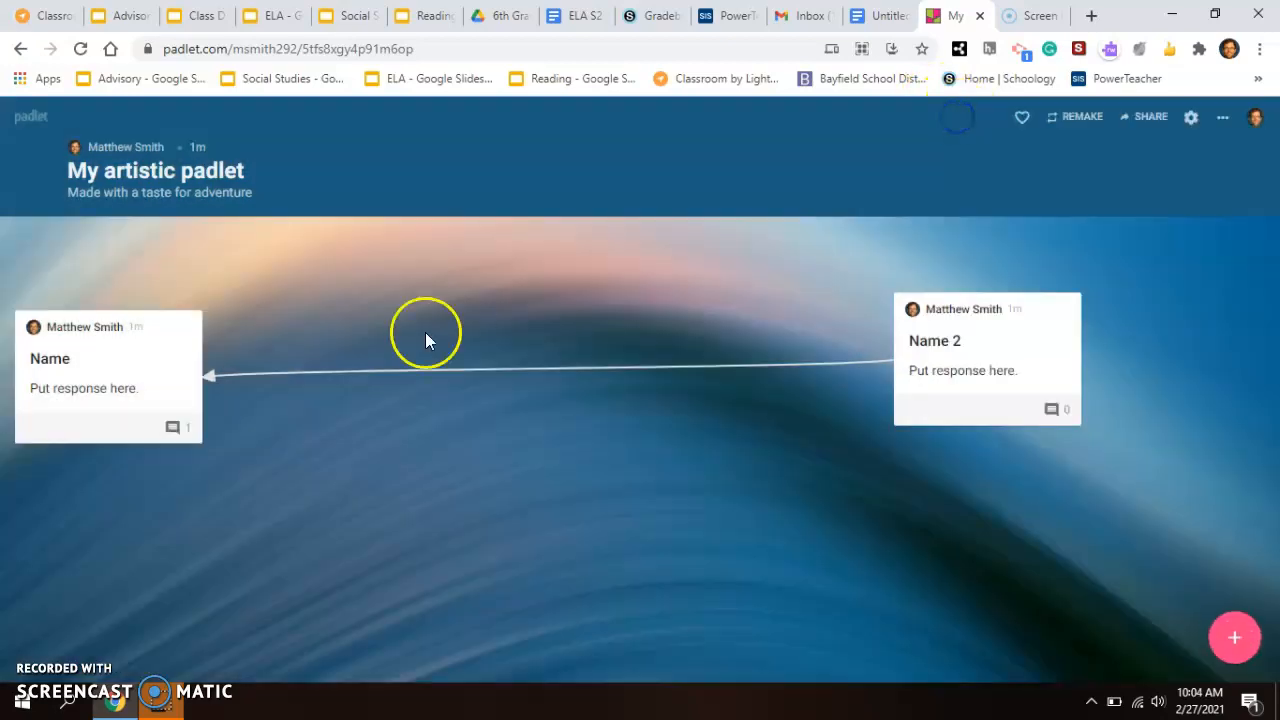
Open the padlet's export options and bring the available file formats into view.
{"action": "left_click", "coordinate": [1221, 120]}
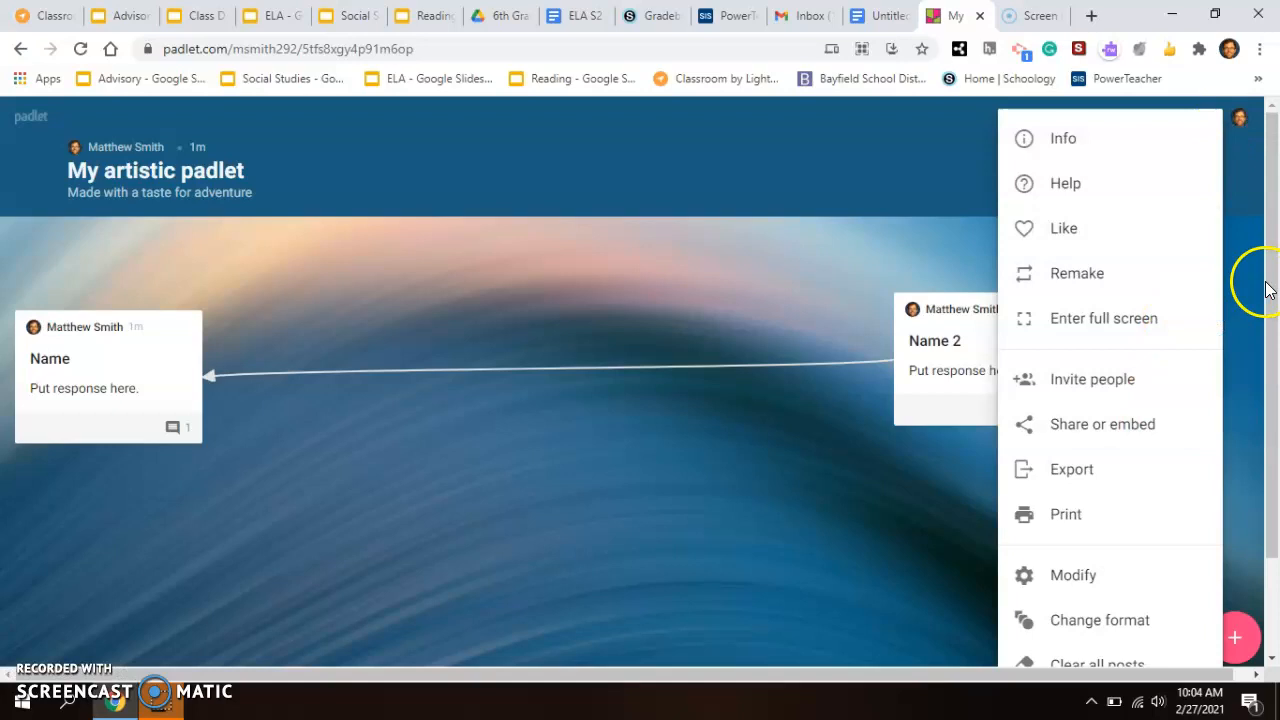
{"action": "left_click", "coordinate": [1275, 395]}
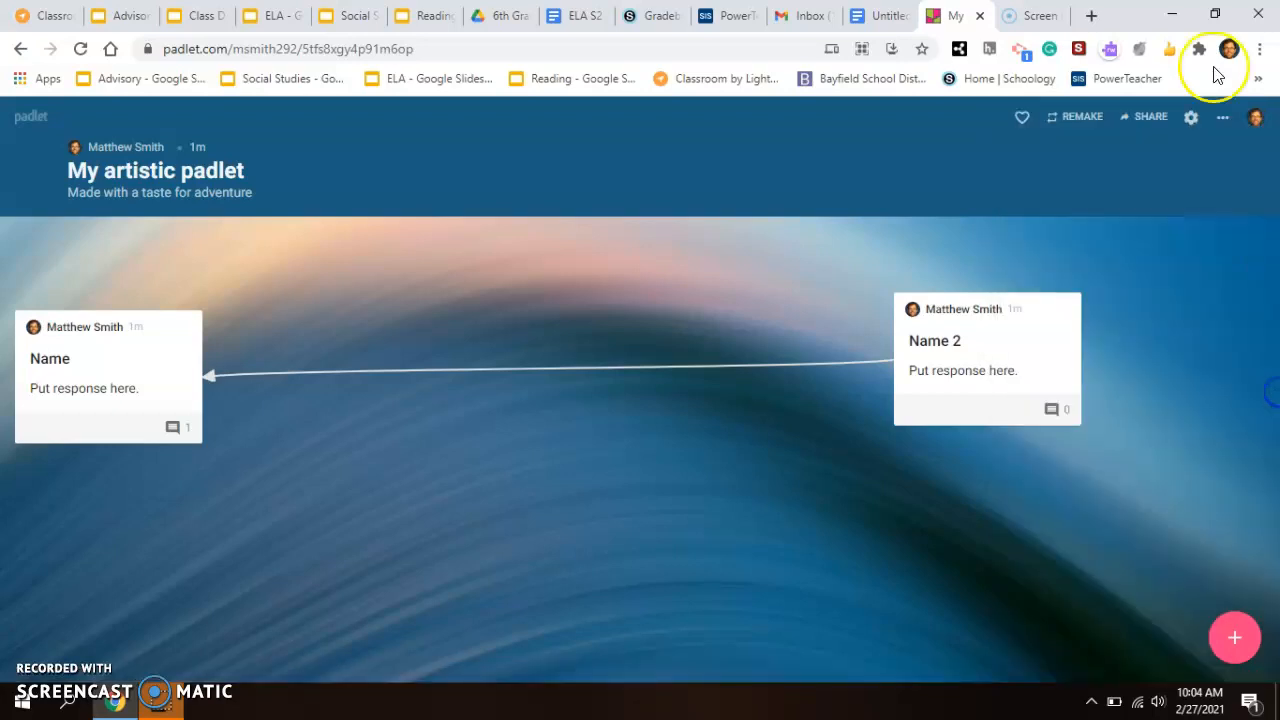
{"action": "left_click", "coordinate": [1221, 118]}
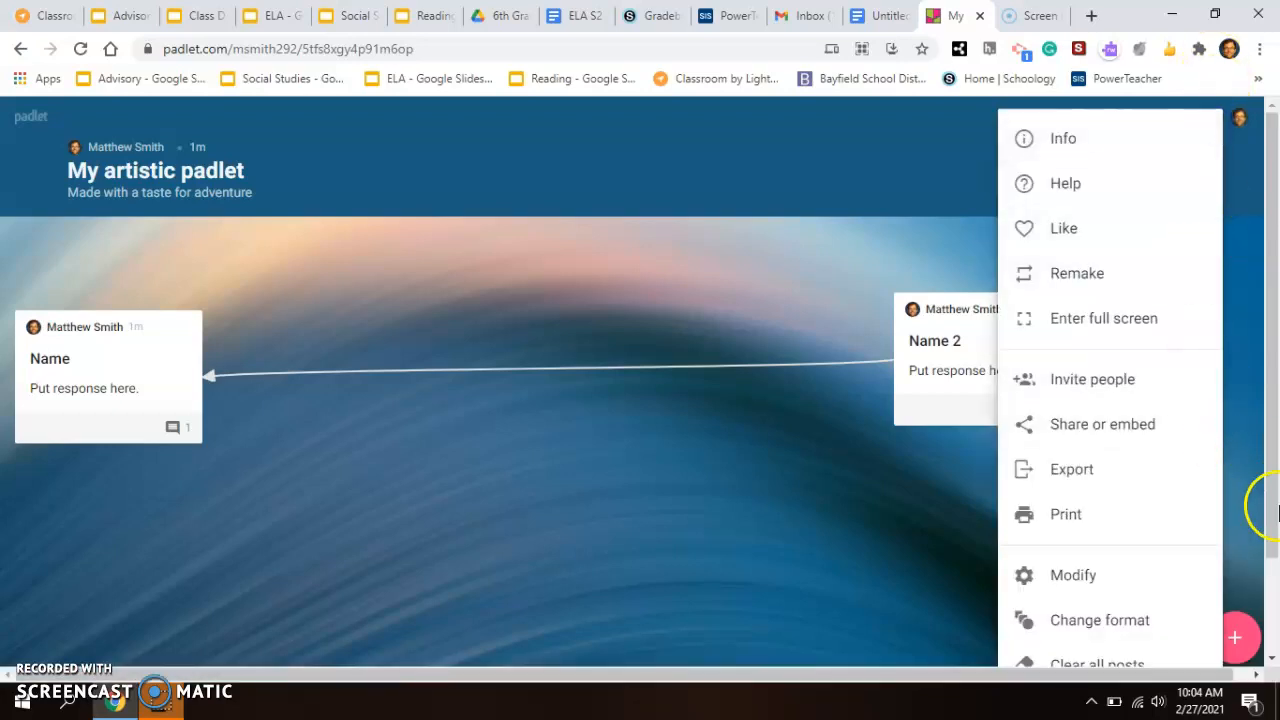
{"action": "left_click", "coordinate": [1275, 607]}
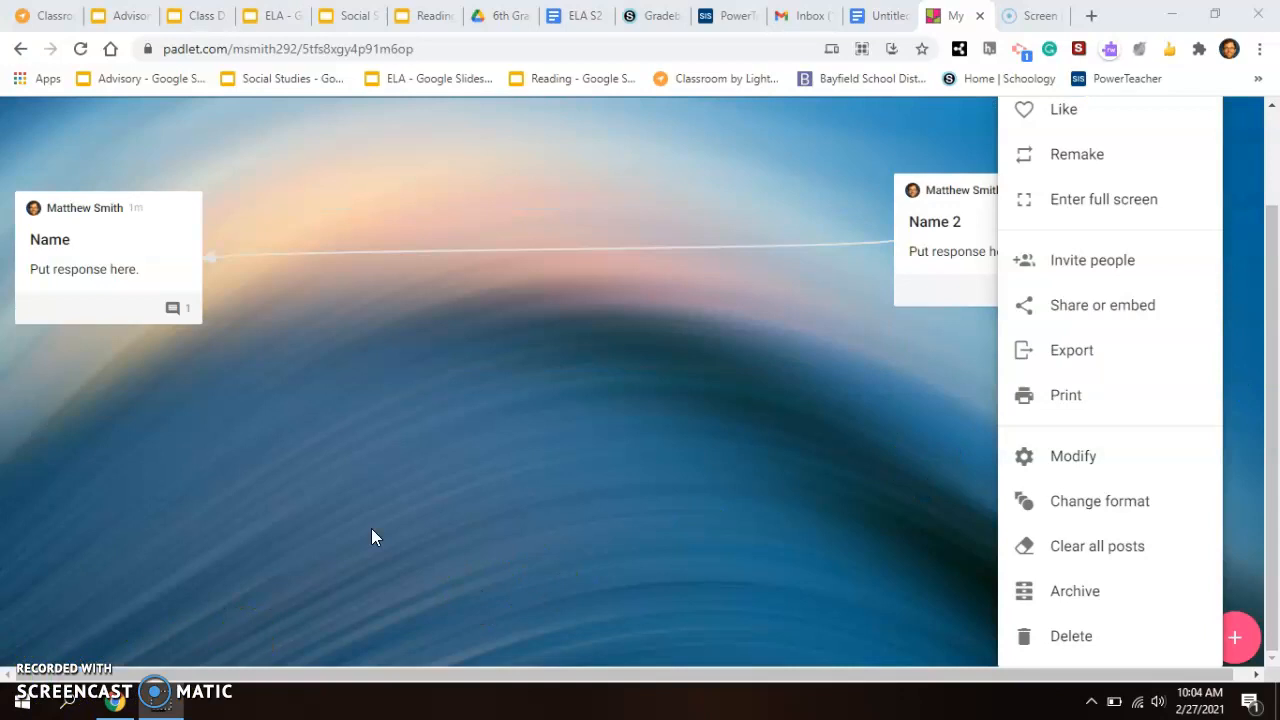
{"action": "left_click", "coordinate": [1082, 358]}
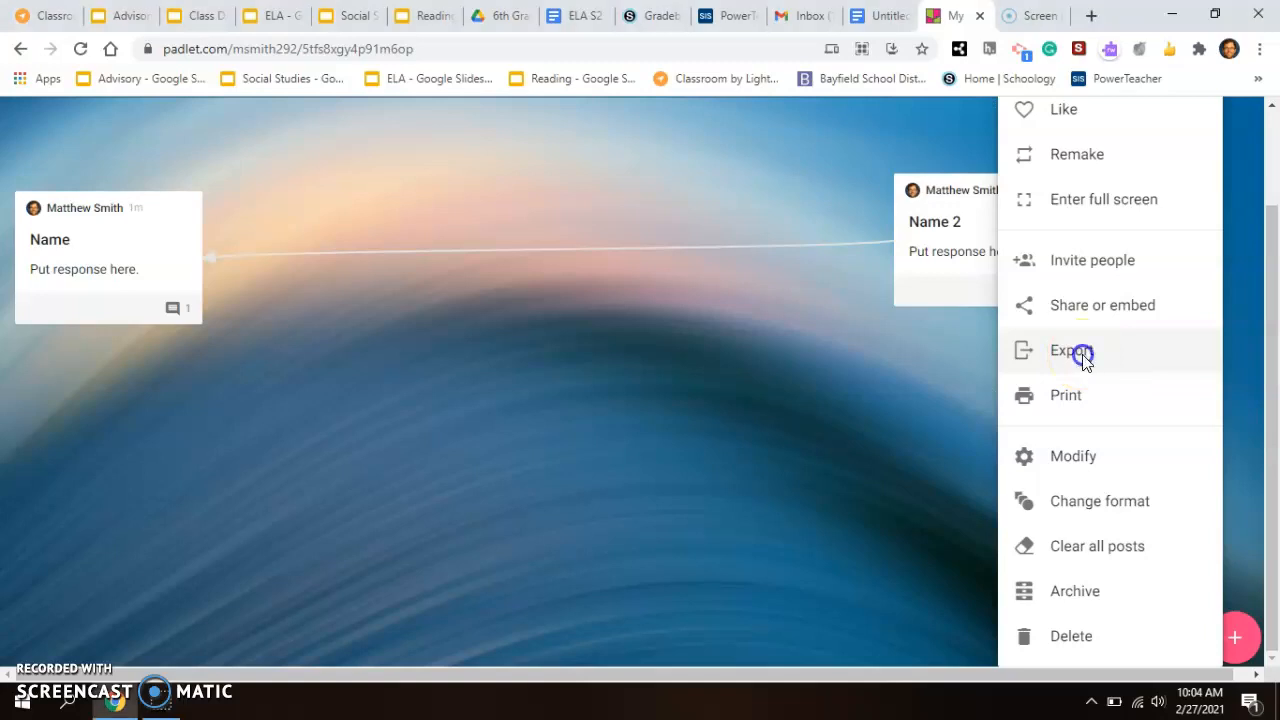
{"action": "left_click_drag", "start_coordinate": [1269, 323], "coordinate": [1271, 537]}
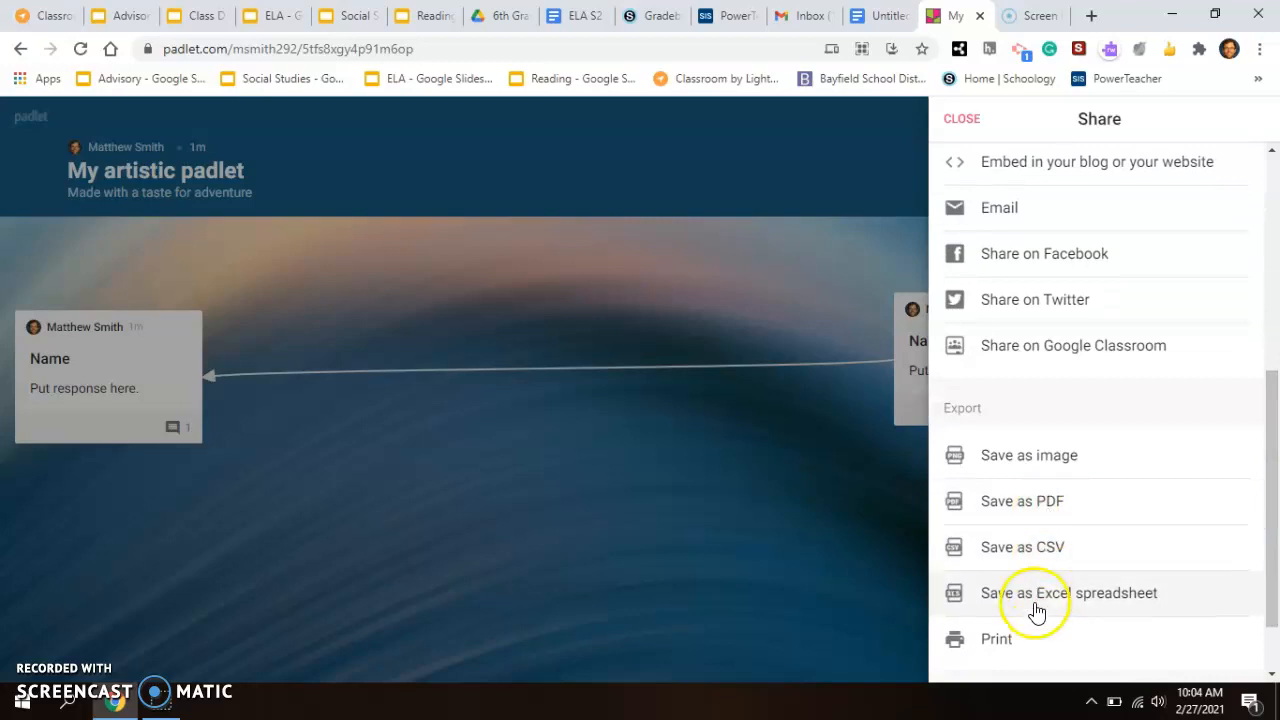
Publish the padlet as a PDF without choosing a page style, then review the exported document and close it.
{"action": "left_click", "coordinate": [1028, 508]}
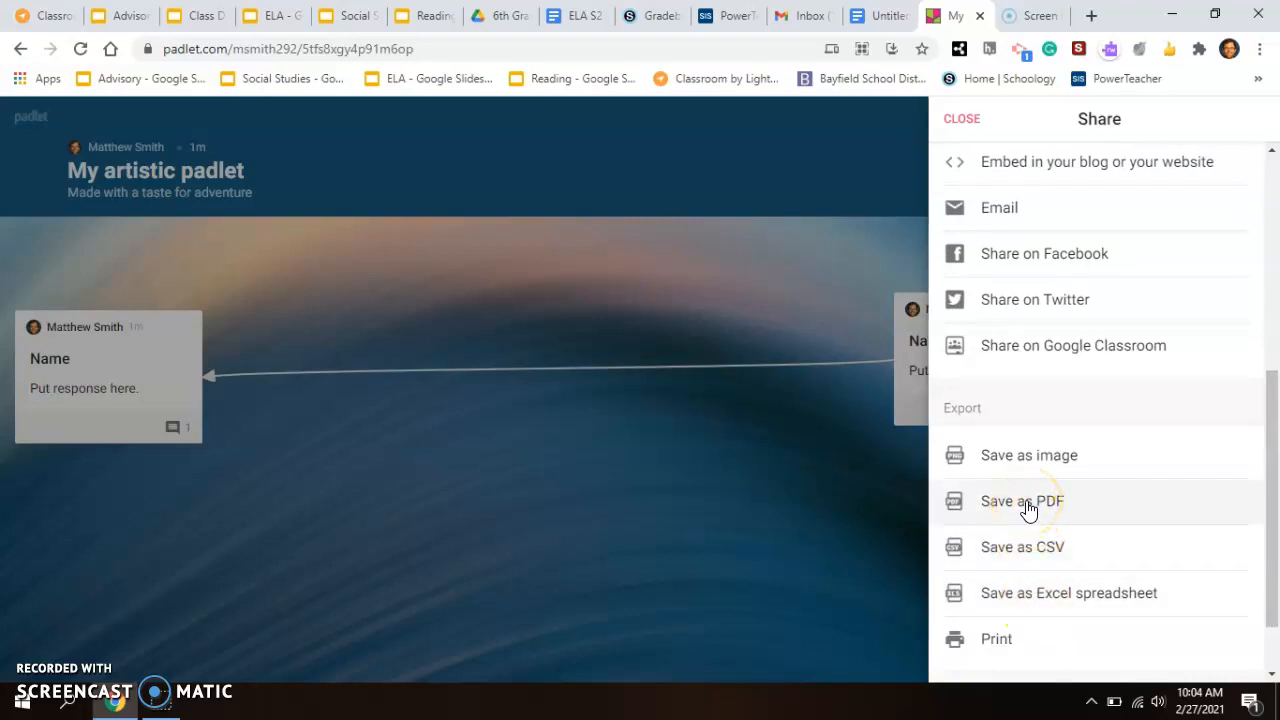
{"action": "left_click", "coordinate": [1018, 462]}
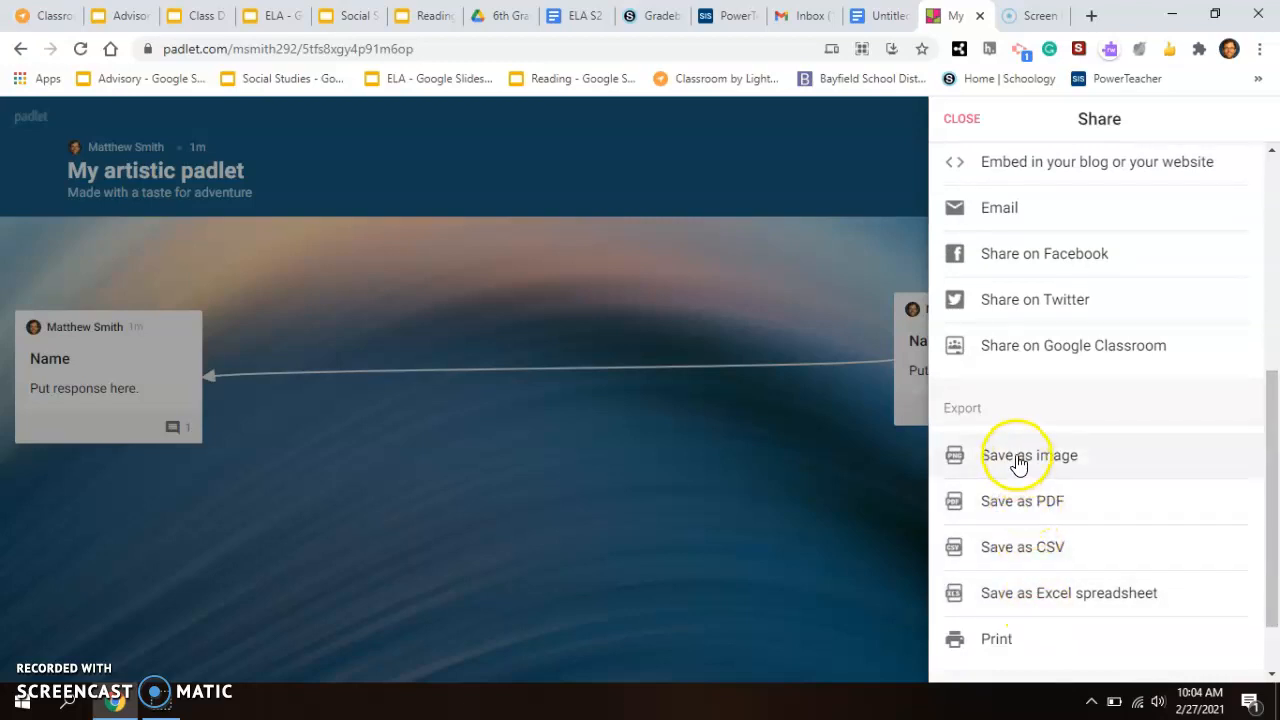
{"action": "left_click", "coordinate": [1014, 506]}
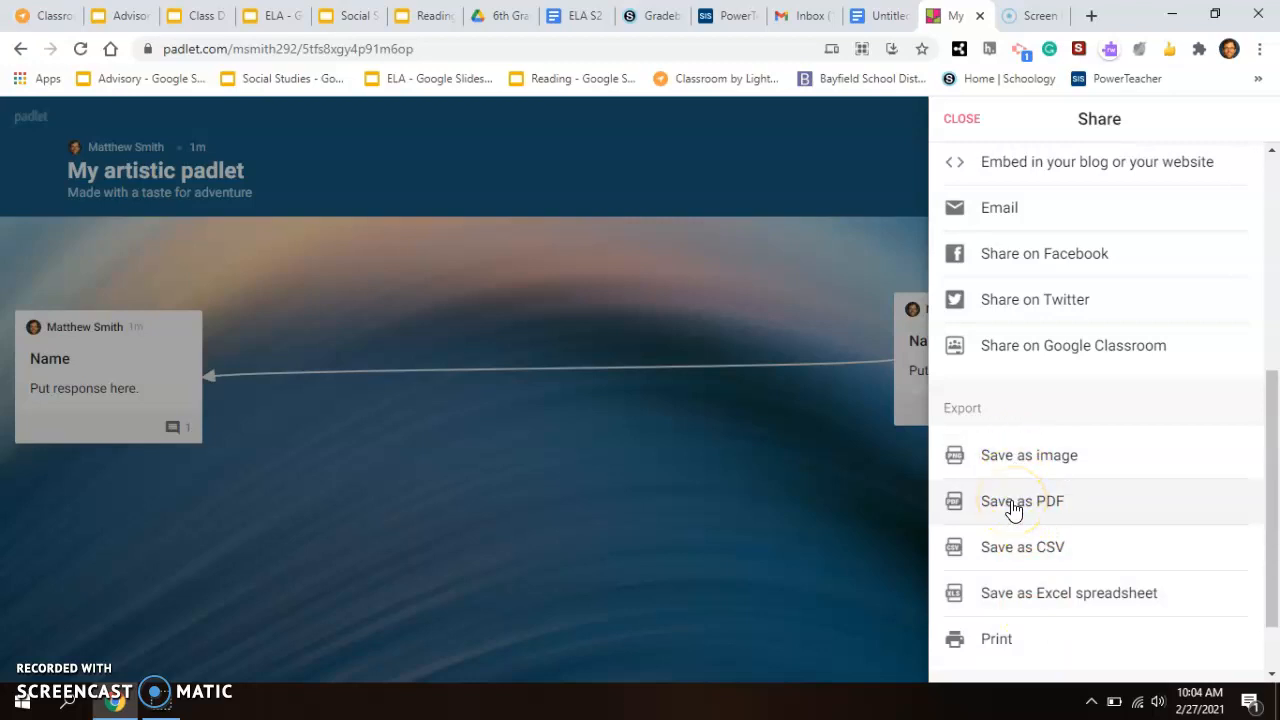
{"action": "left_click", "coordinate": [1012, 502]}
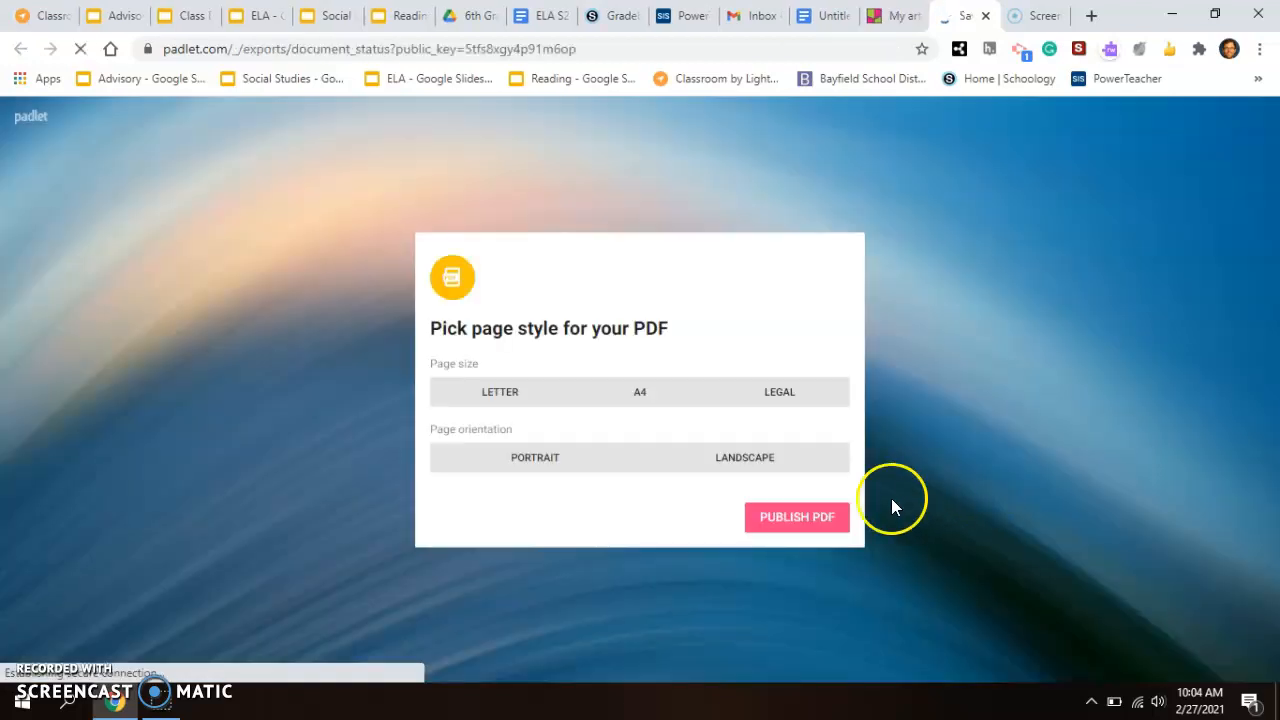
{"action": "left_click", "coordinate": [820, 516]}
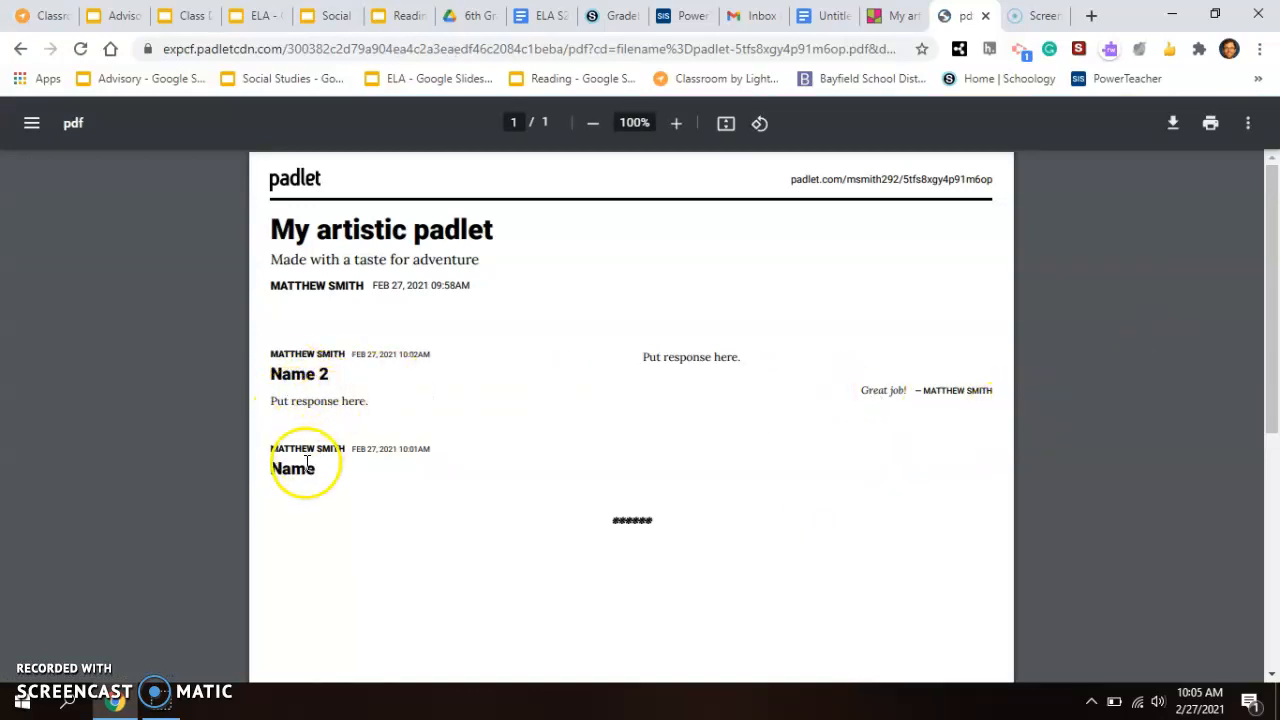
{"action": "mouse_move", "coordinate": [1270, 258]}
{"action": "left_mouse_down"}
{"action": "mouse_move", "coordinate": [1265, 520]}
{"action": "mouse_move", "coordinate": [1271, 263]}
{"action": "mouse_move", "coordinate": [1271, 277]}
{"action": "left_mouse_up"}
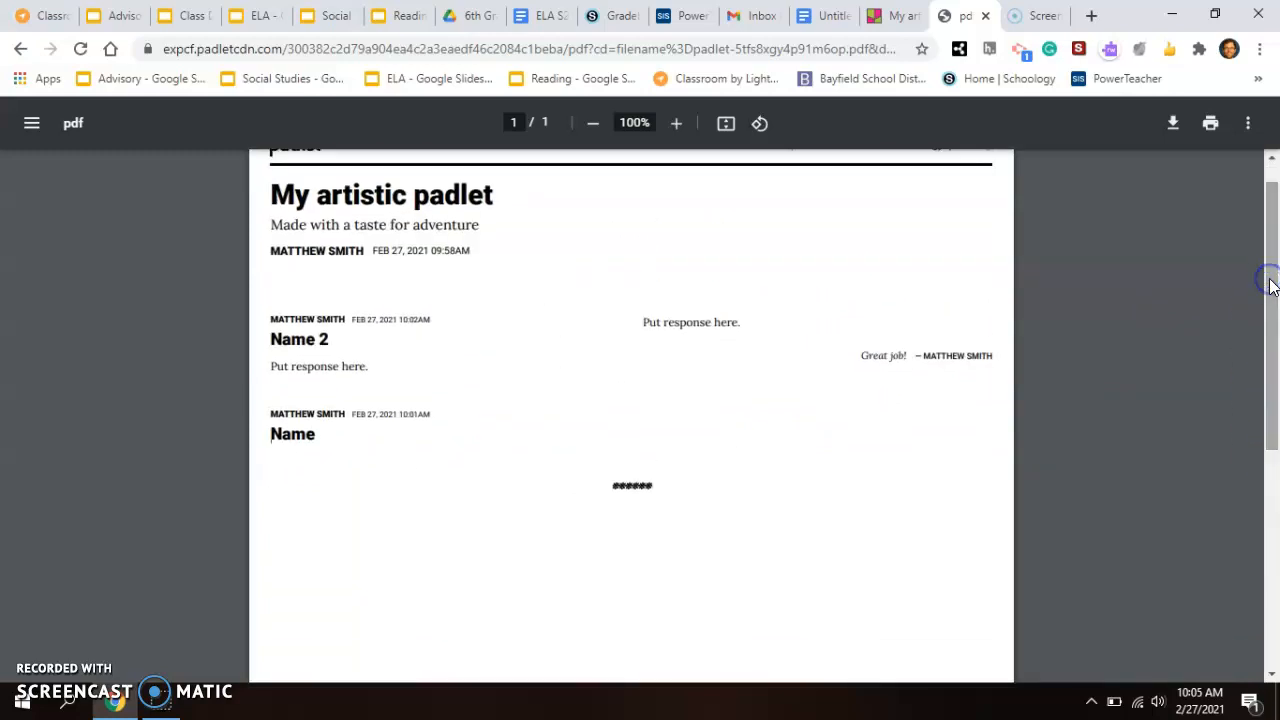
{"action": "left_click", "coordinate": [985, 16]}
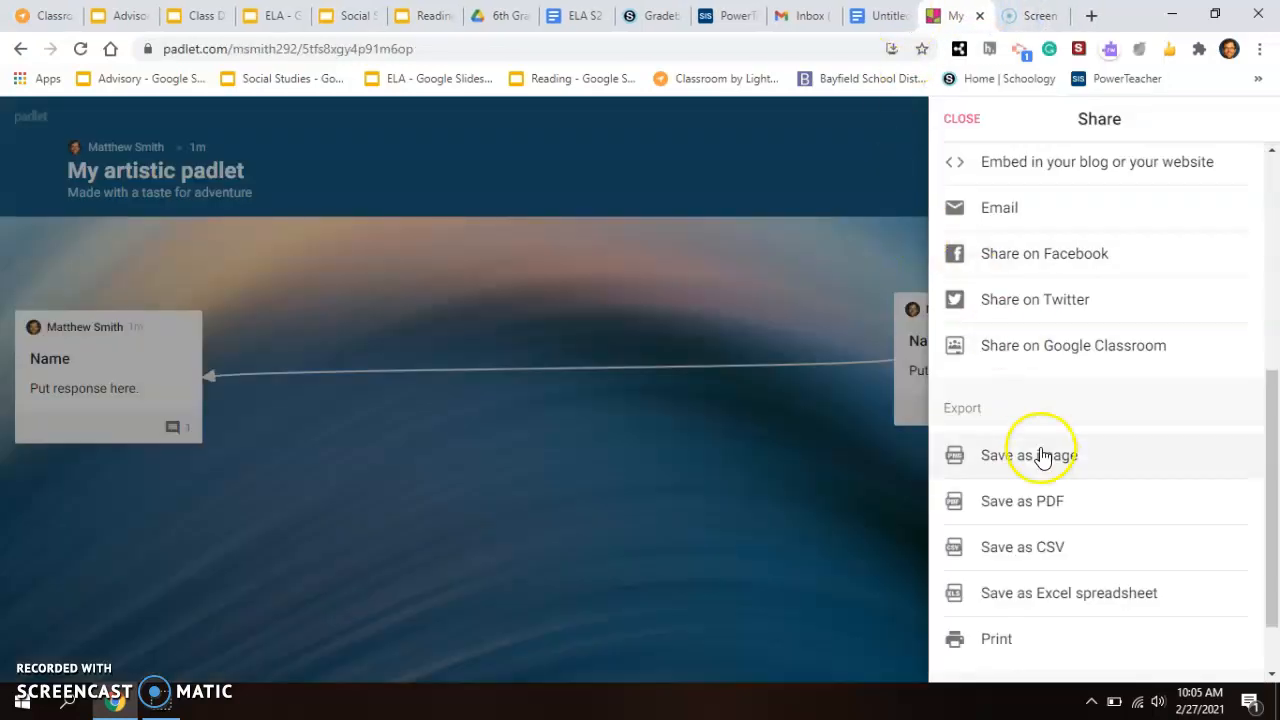
Review the padlet's member, privacy and sharing options, and return to the canvas.
{"action": "left_click", "coordinate": [1275, 405]}
{"action": "left_click_drag", "start_coordinate": [1275, 405], "coordinate": [1250, 160]}
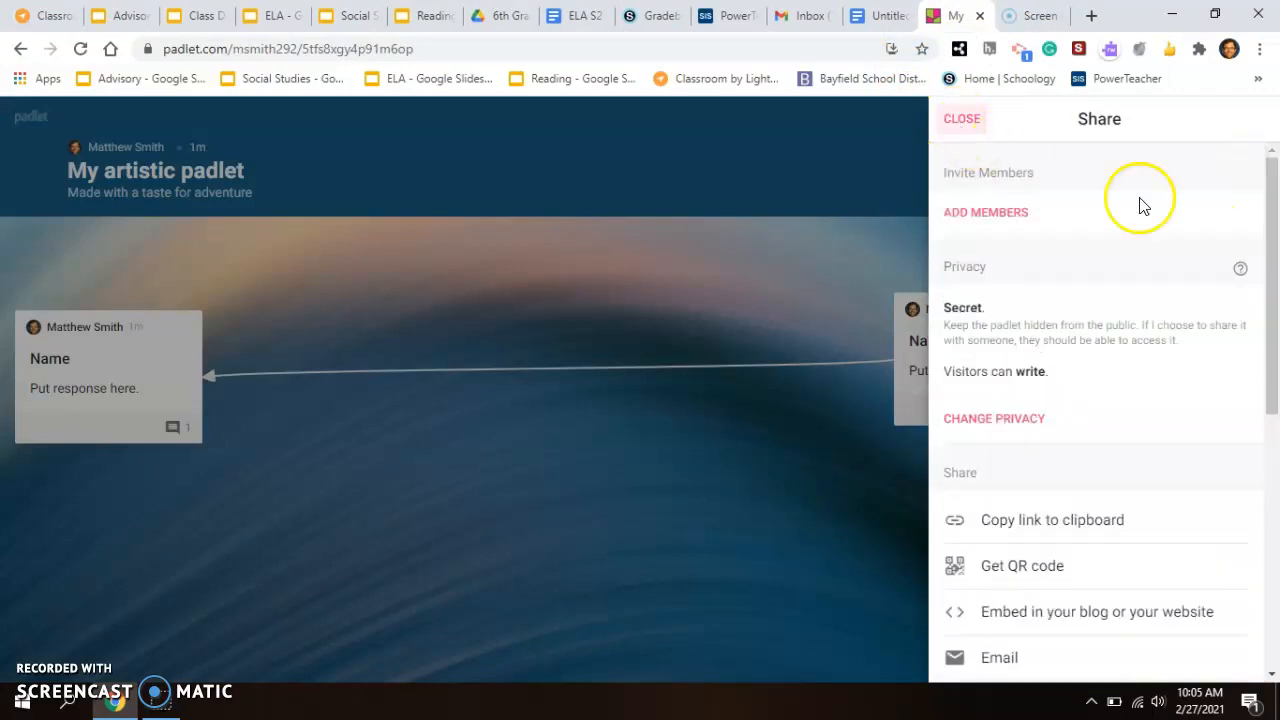
{"action": "left_click_drag", "start_coordinate": [1274, 300], "coordinate": [1268, 250]}
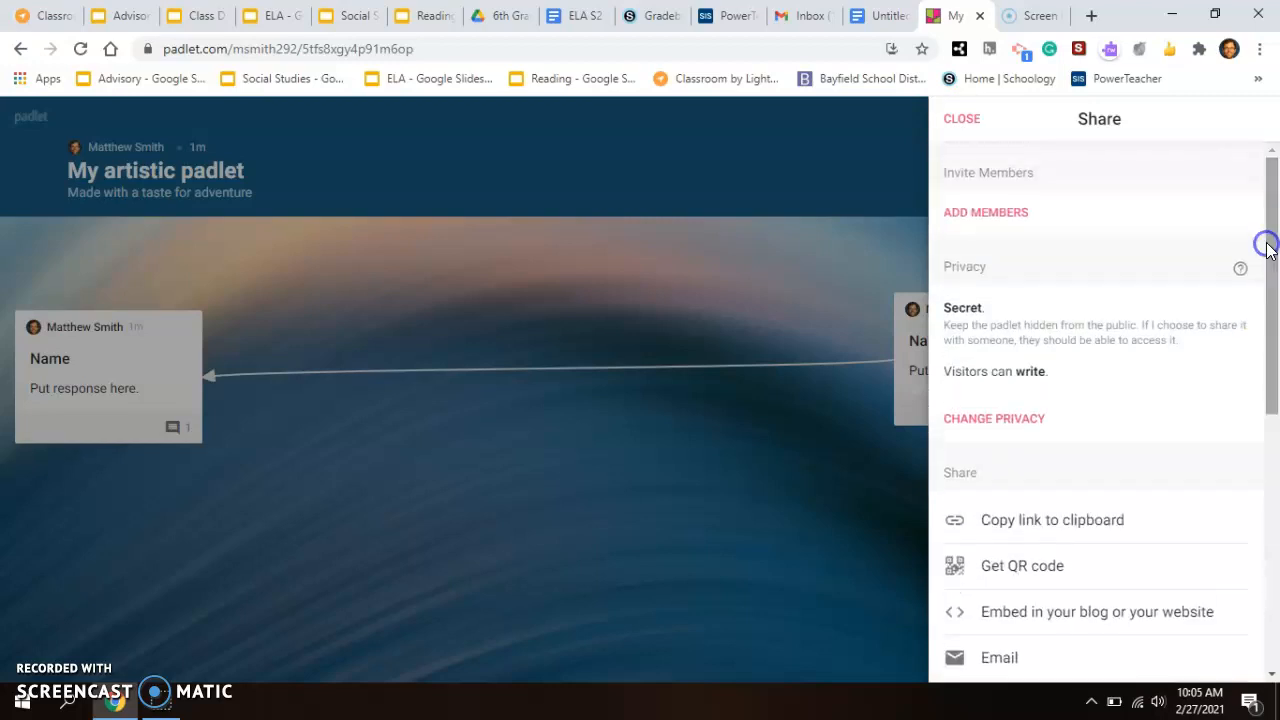
{"action": "left_click", "coordinate": [958, 122]}
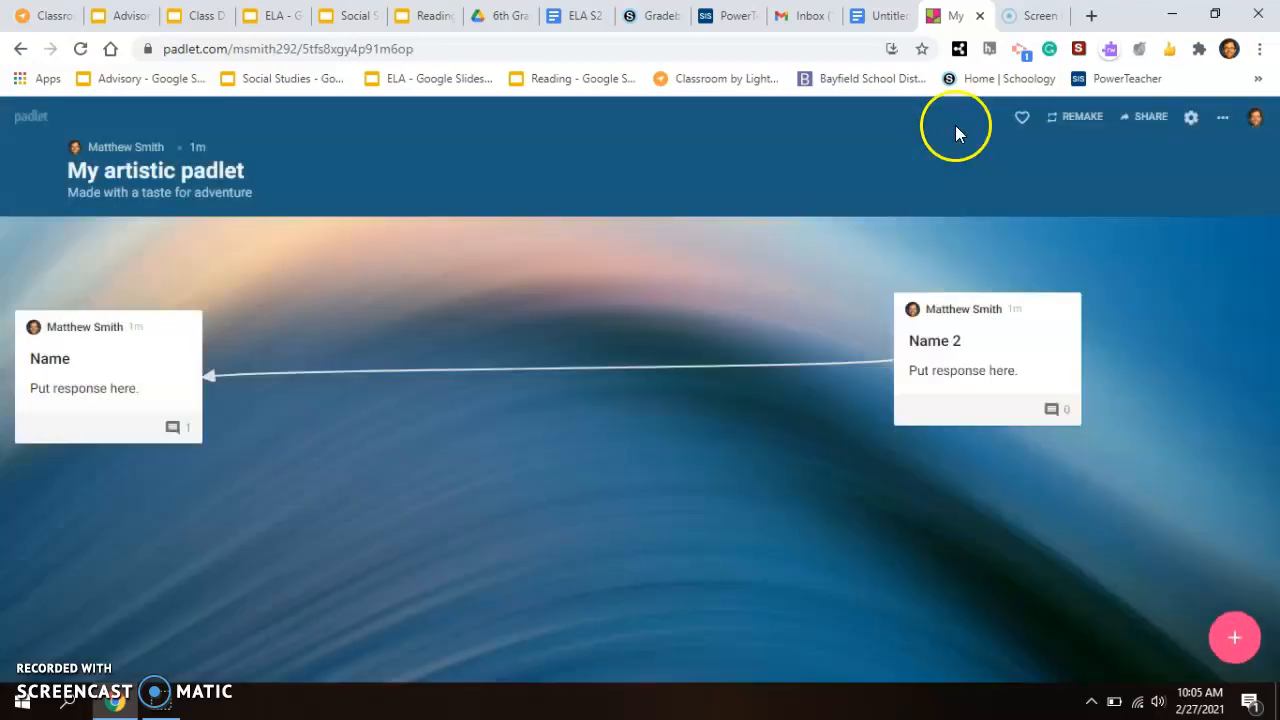
Clear all posts from the padlet, entering the displayed confirmation code to approve the deletion.
{"action": "left_click", "coordinate": [1218, 118]}
{"action": "scroll", "coordinate": [1173, 350], "scroll_direction": "down", "scroll_amount": 1}
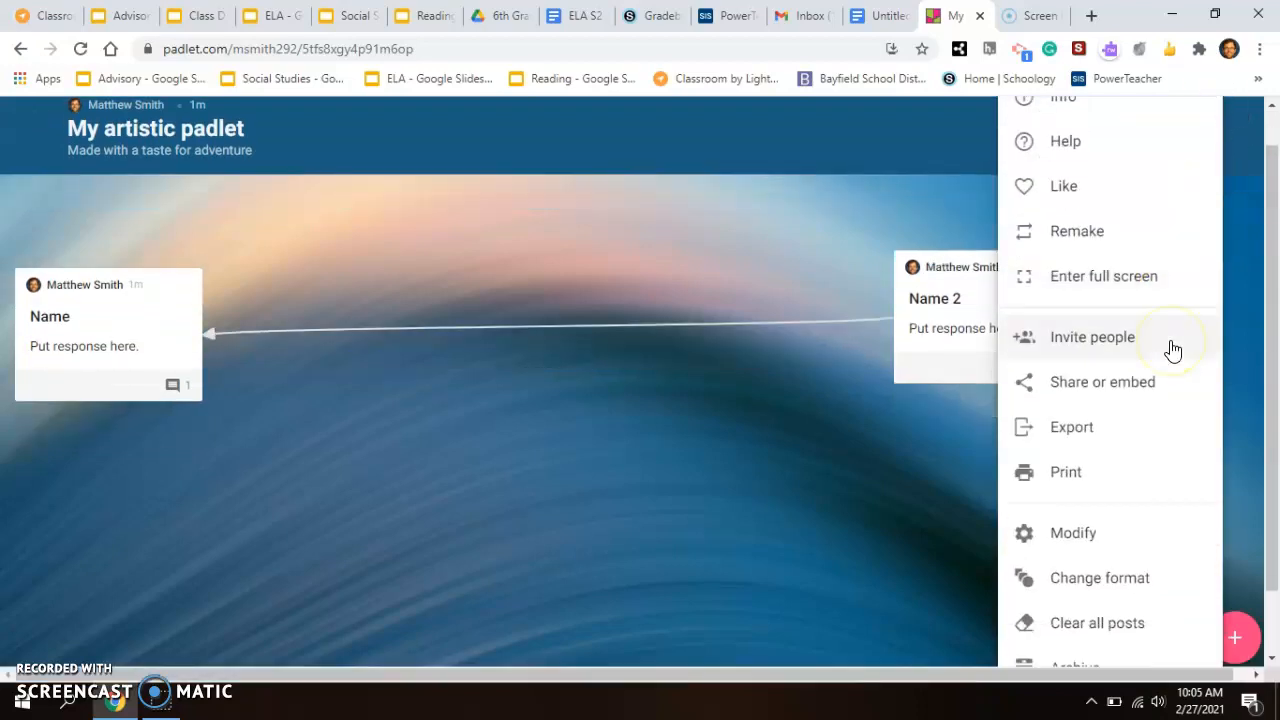
{"action": "scroll", "coordinate": [1173, 350], "scroll_direction": "down", "scroll_amount": 1}
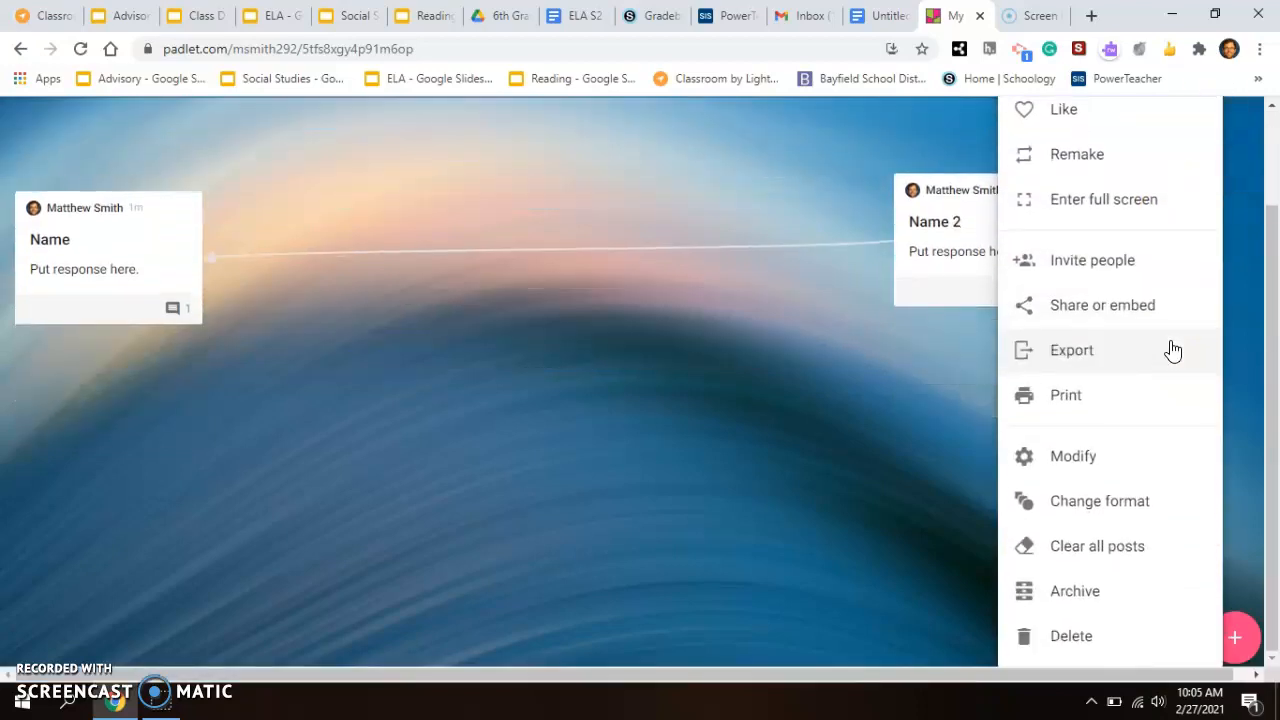
{"action": "left_click", "coordinate": [1097, 550]}
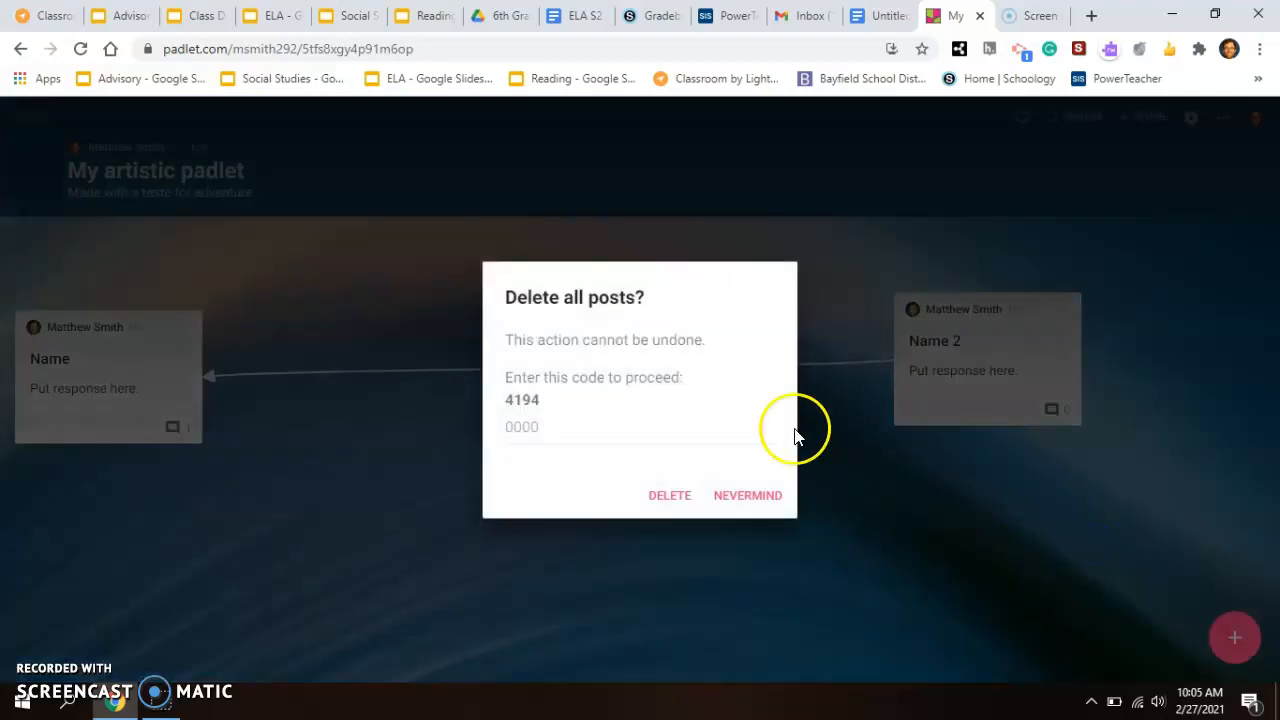
{"action": "left_click", "coordinate": [600, 438]}
{"action": "type", "text": "4194"}
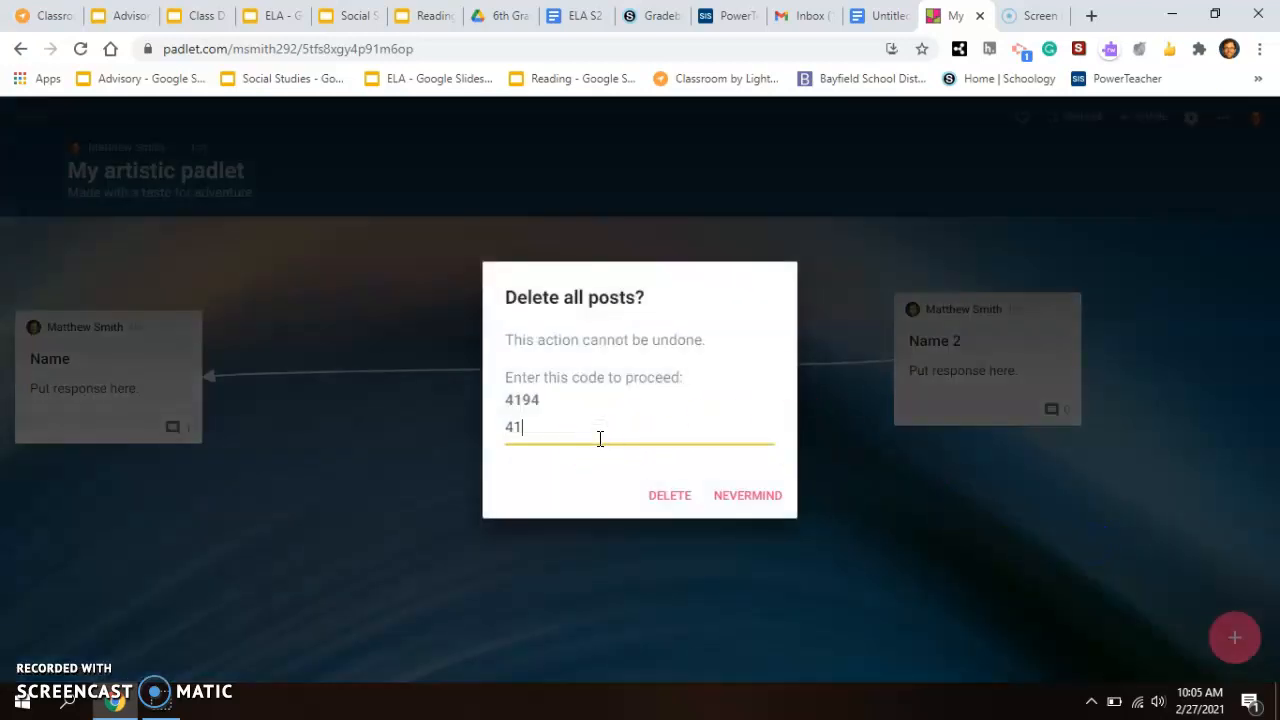
{"action": "left_click", "coordinate": [680, 492]}
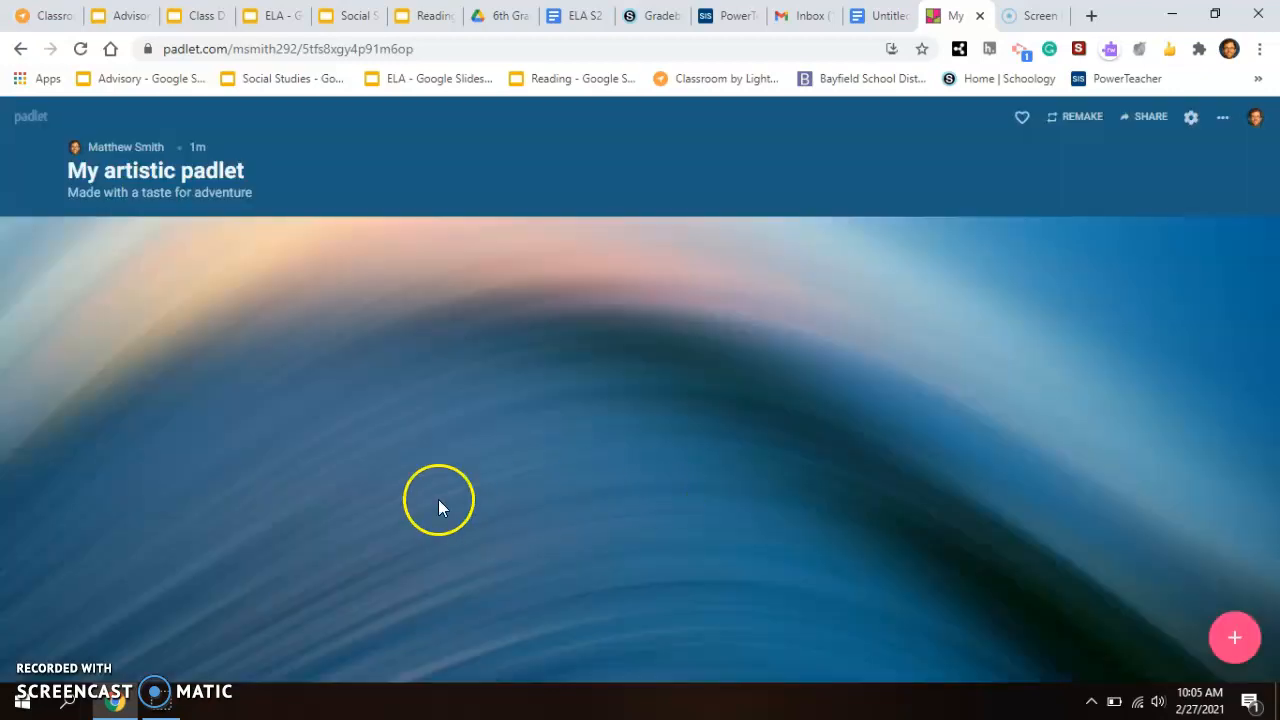
{"action": "left_click", "coordinate": [40, 679]}
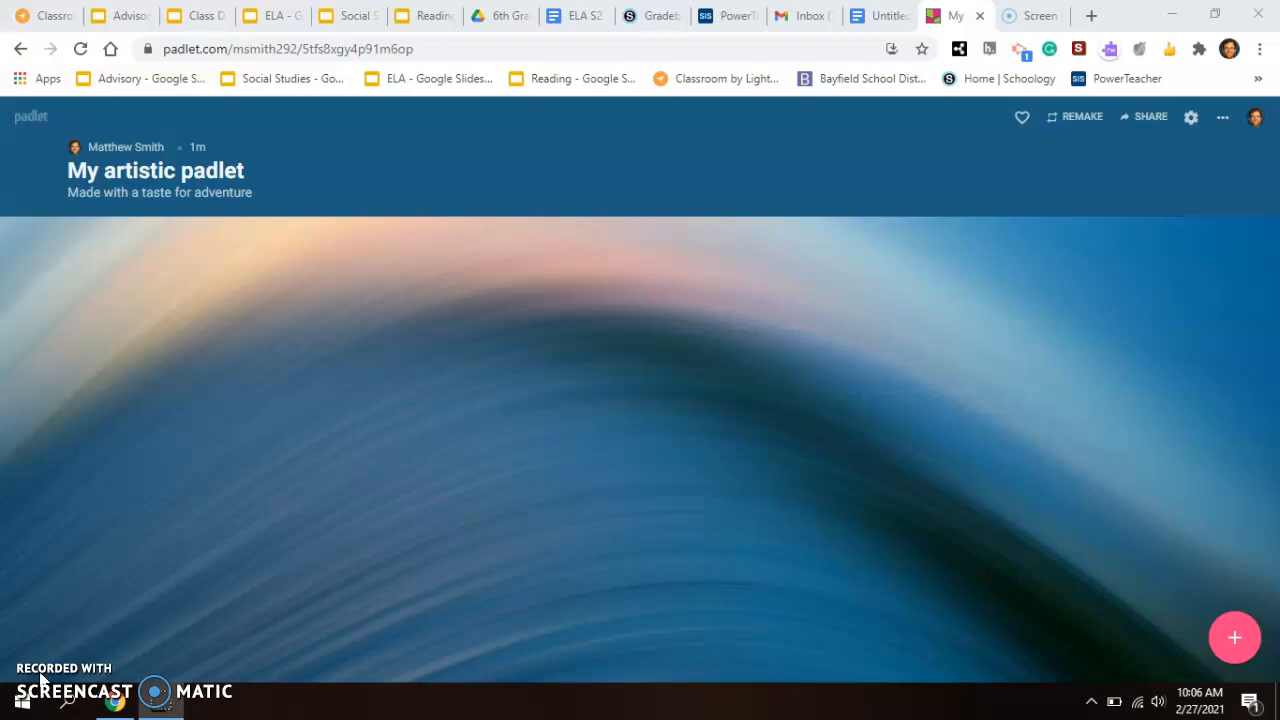
Add a post titled "Please watch" with the text "Directions", looking at its link attachment option without adding a URL.
{"action": "left_click", "coordinate": [1233, 640]}
{"action": "left_click", "coordinate": [96, 363]}
{"action": "type", "text": "Please watch"}
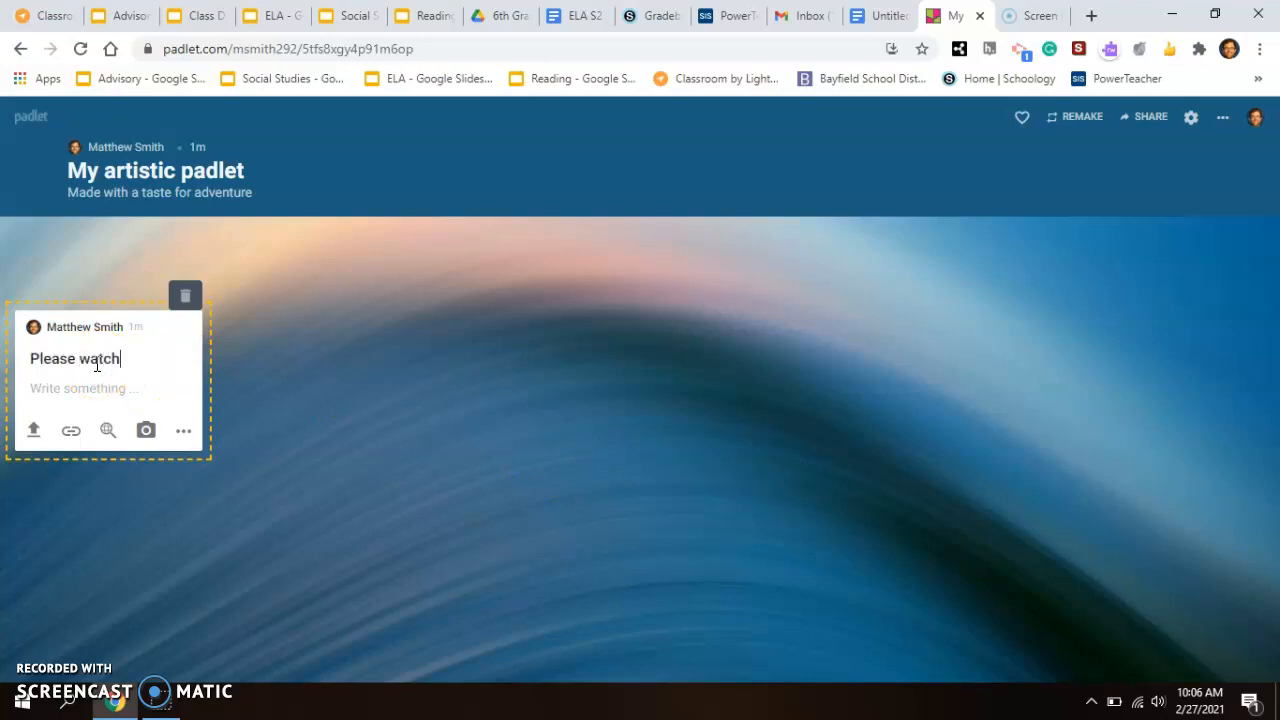
{"action": "key", "text": "Return"}
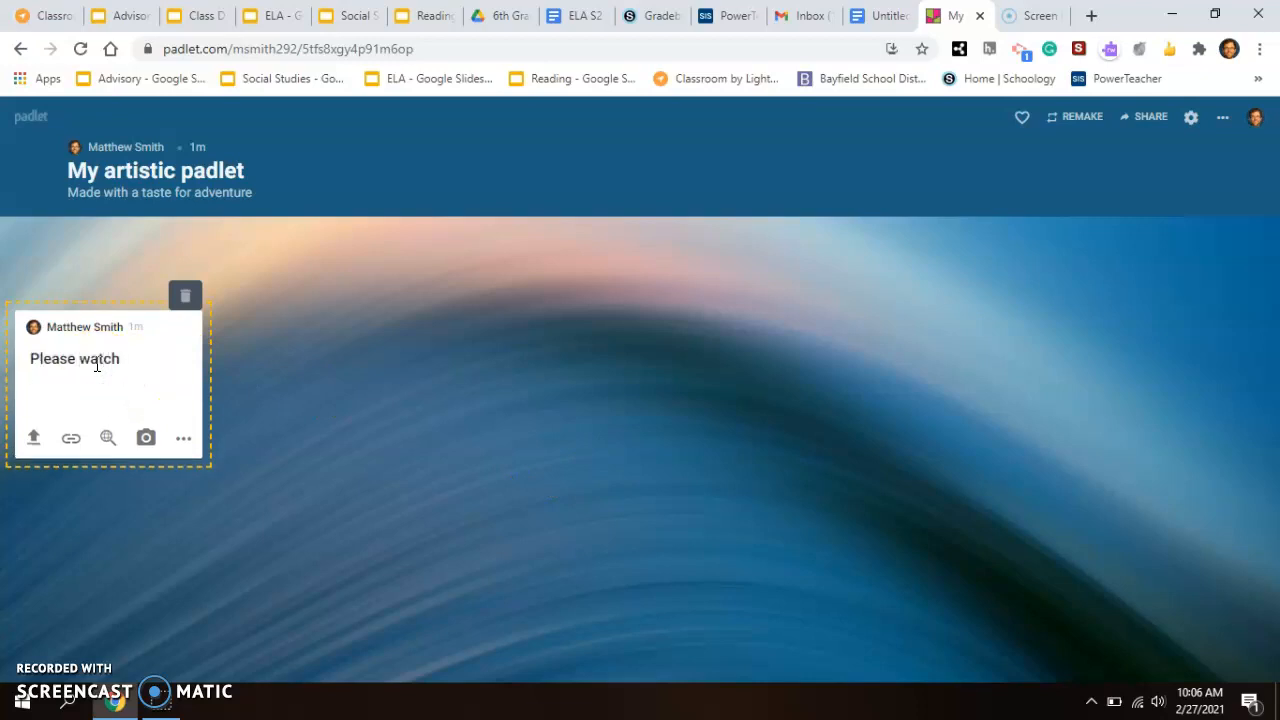
{"action": "type", "text": "Directions"}
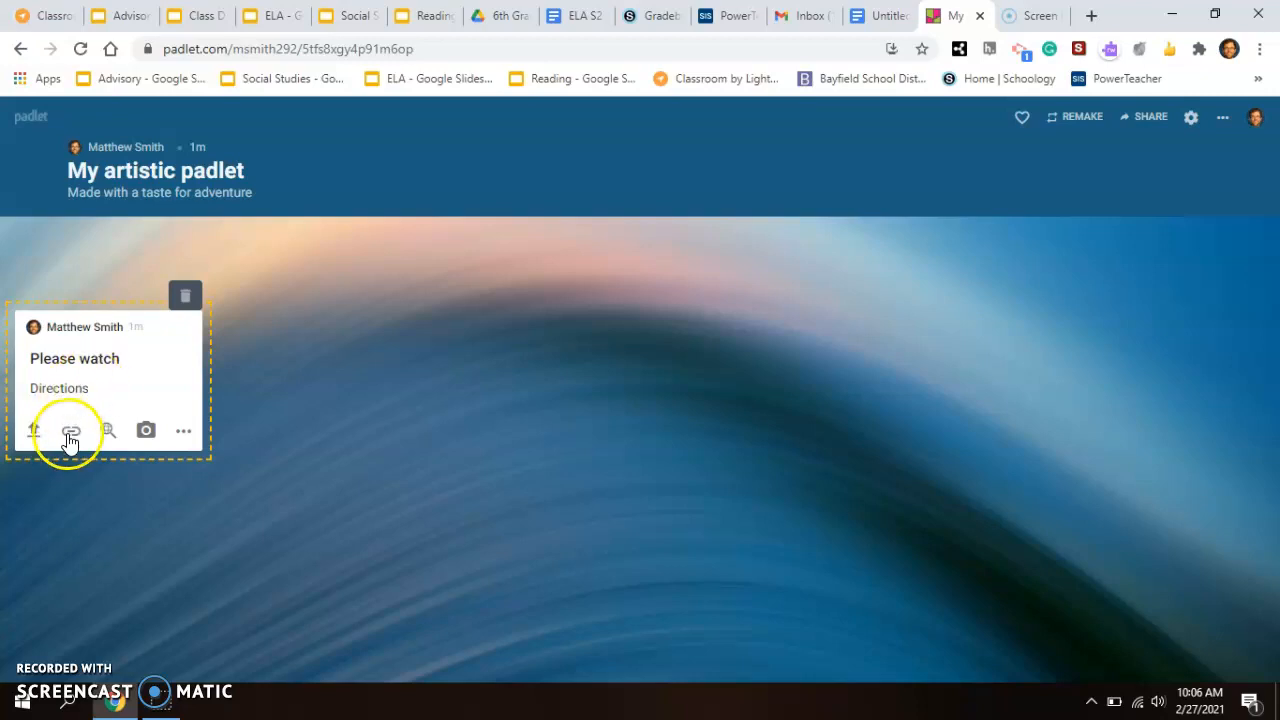
{"action": "left_click", "coordinate": [71, 432]}
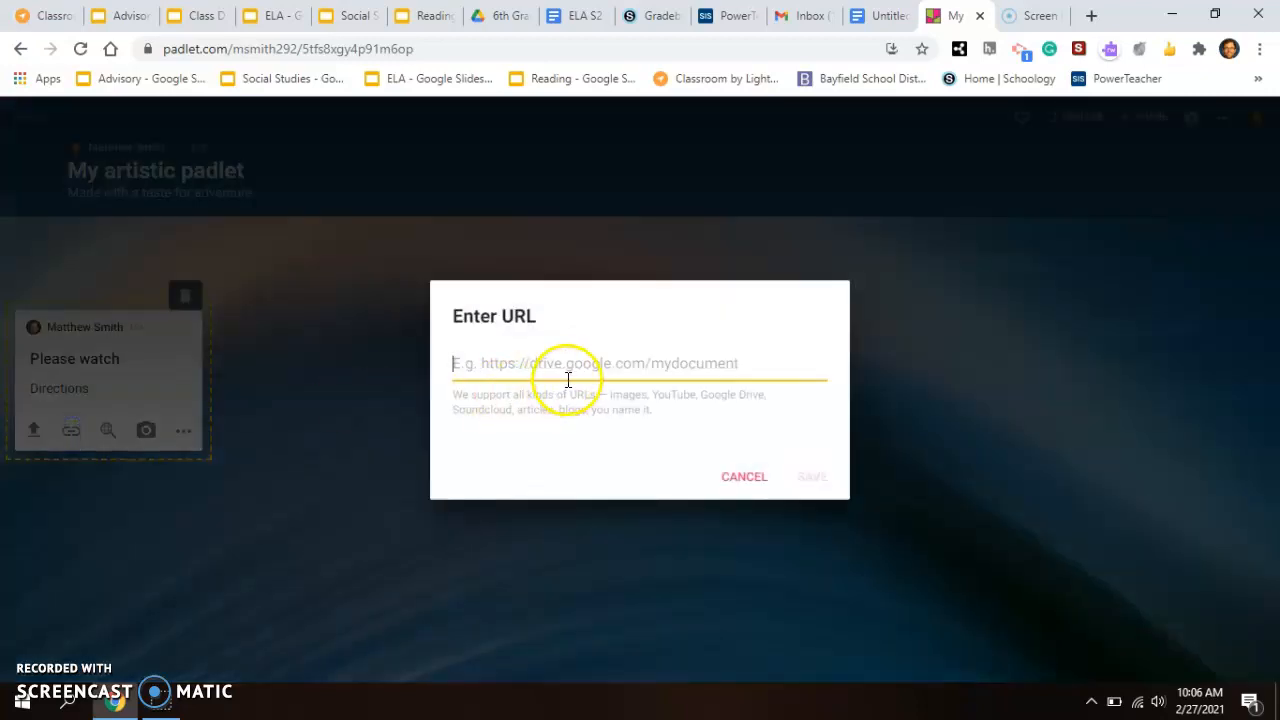
{"action": "left_click", "coordinate": [726, 479]}
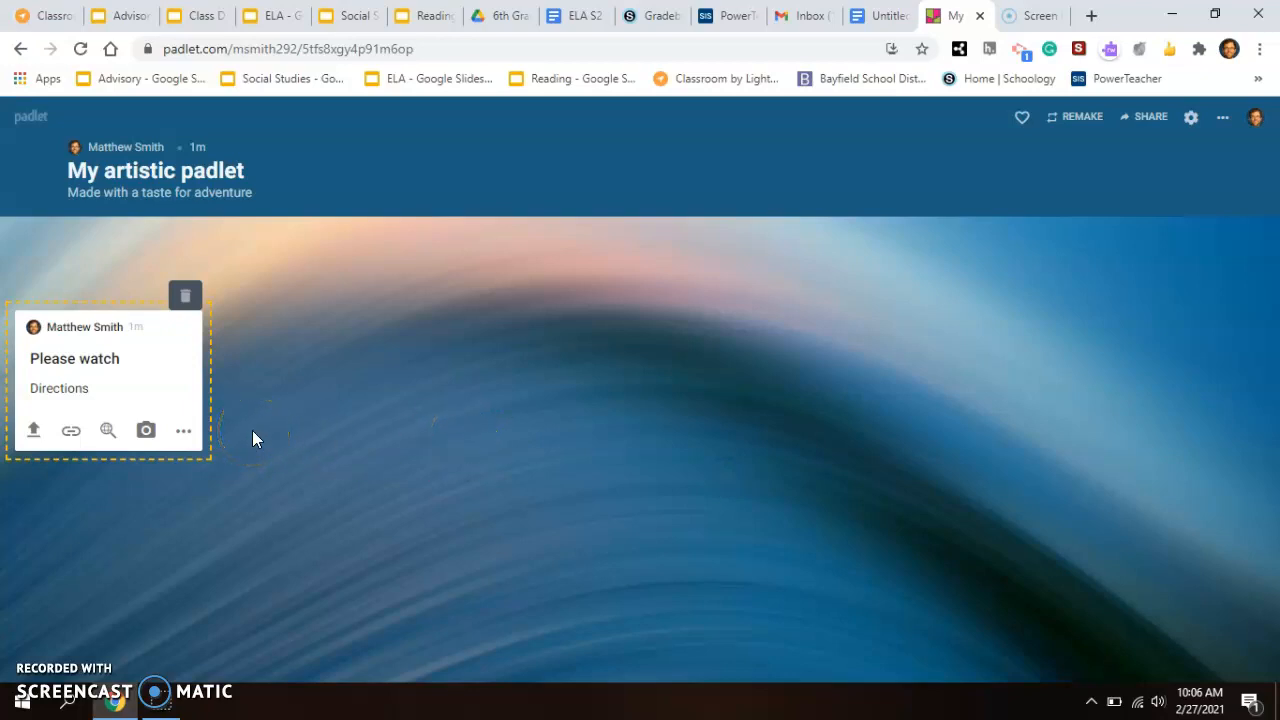
{"action": "left_click", "coordinate": [350, 414]}
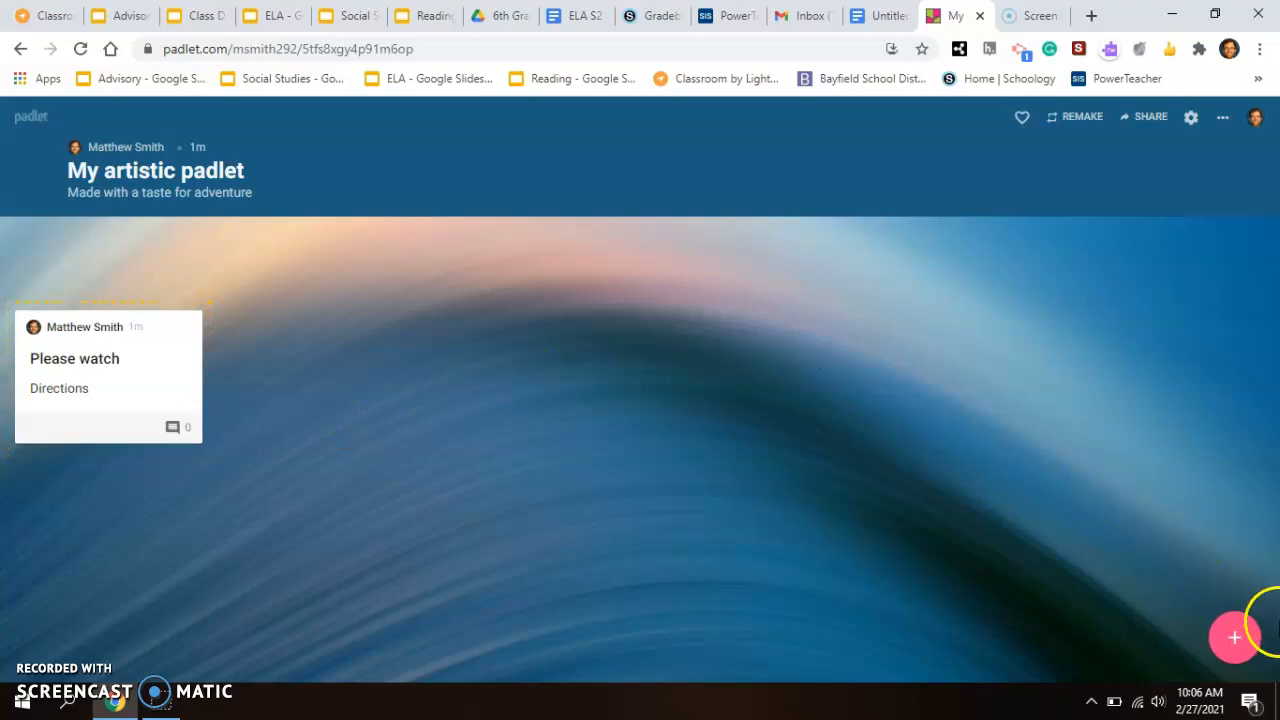
Add a second post beside the first, titled "Please read with a partner.", viewing its file upload option without attaching a file.
{"action": "left_click", "coordinate": [1236, 637]}
{"action": "left_click_drag", "start_coordinate": [80, 595], "coordinate": [483, 316]}
{"action": "type", "text": "Please read with a partner."}
{"action": "left_click", "coordinate": [481, 368]}
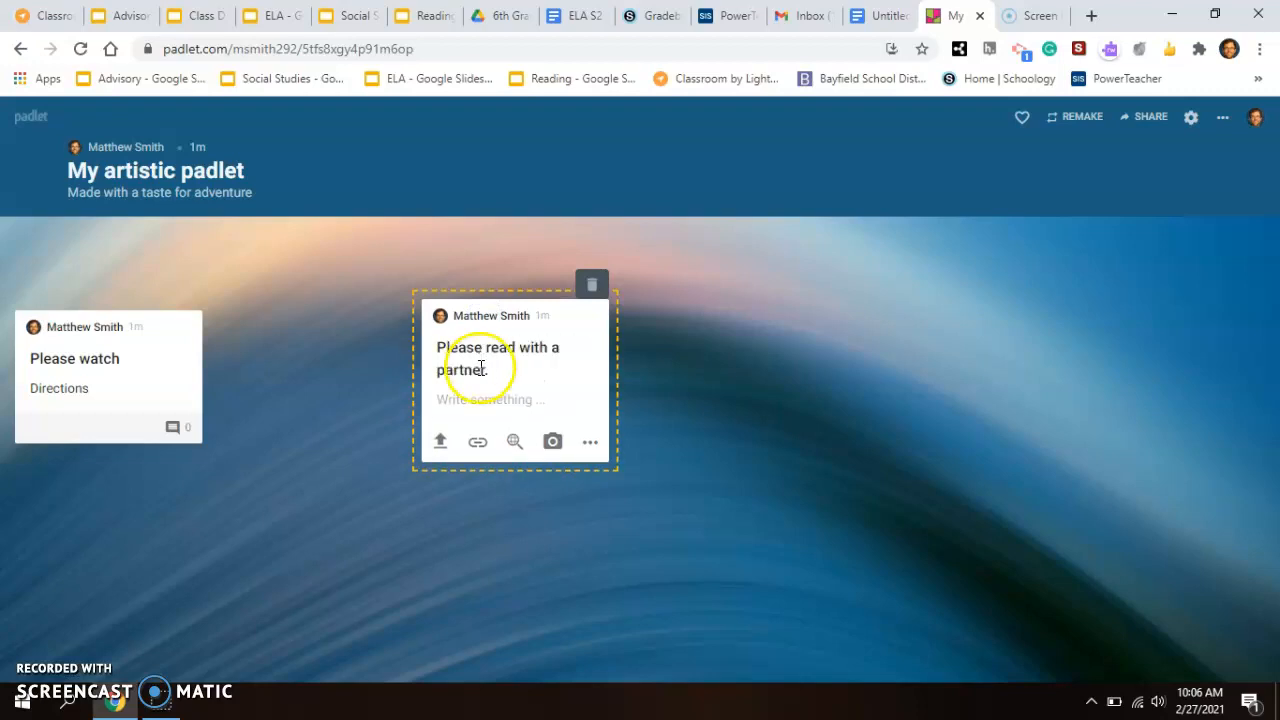
{"action": "left_click", "coordinate": [440, 443]}
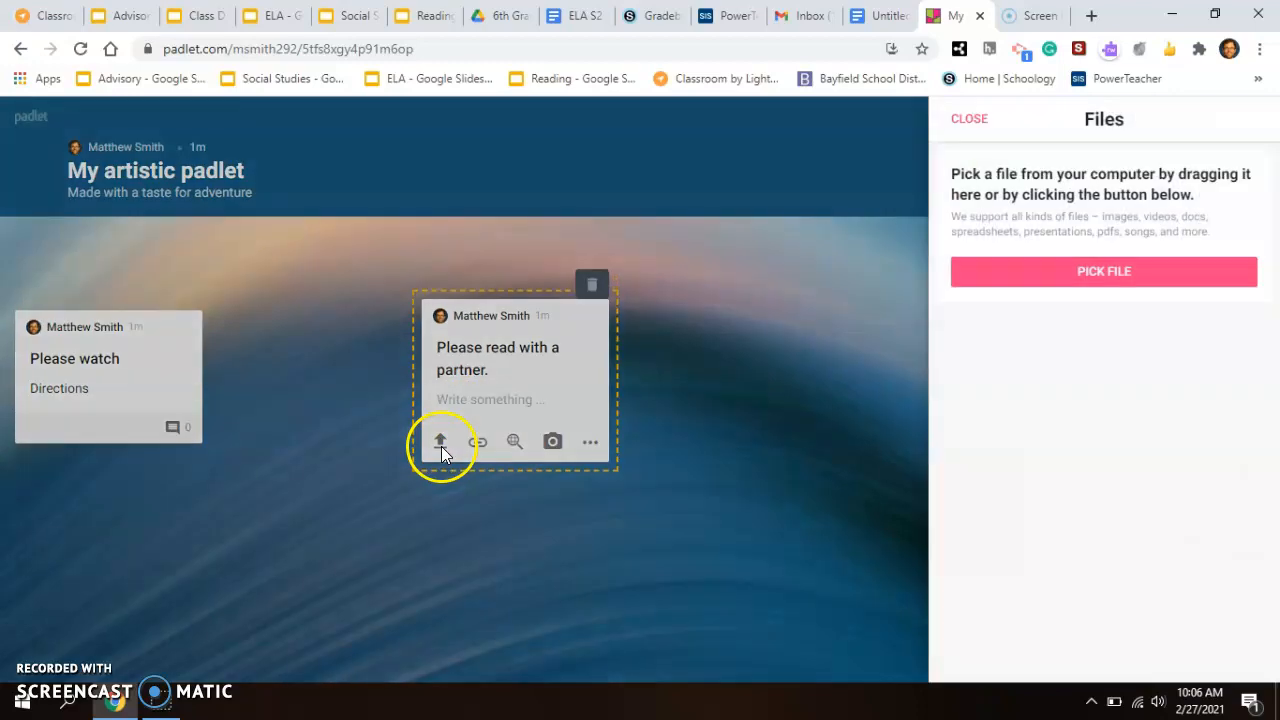
{"action": "left_click", "coordinate": [972, 121]}
{"action": "left_click", "coordinate": [659, 394]}
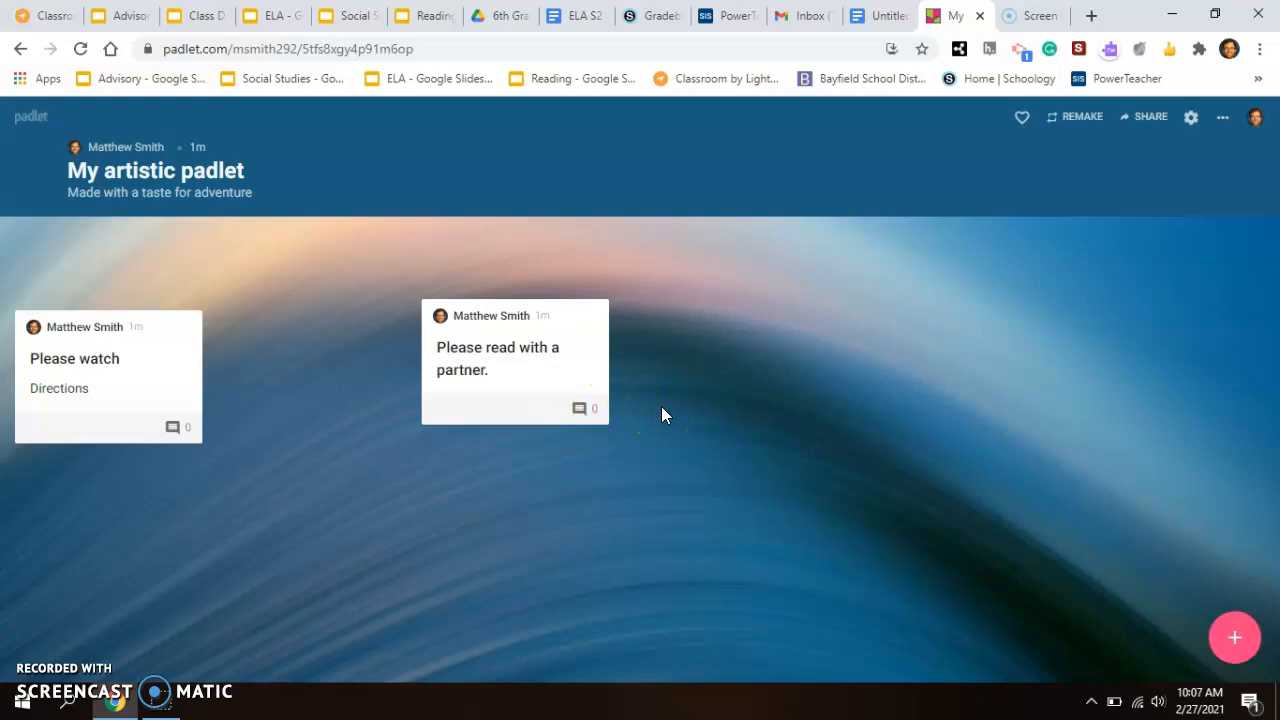
{"action": "left_click", "coordinate": [936, 222]}
{"action": "left_click", "coordinate": [1008, 332]}
{"action": "left_click", "coordinate": [1222, 120]}
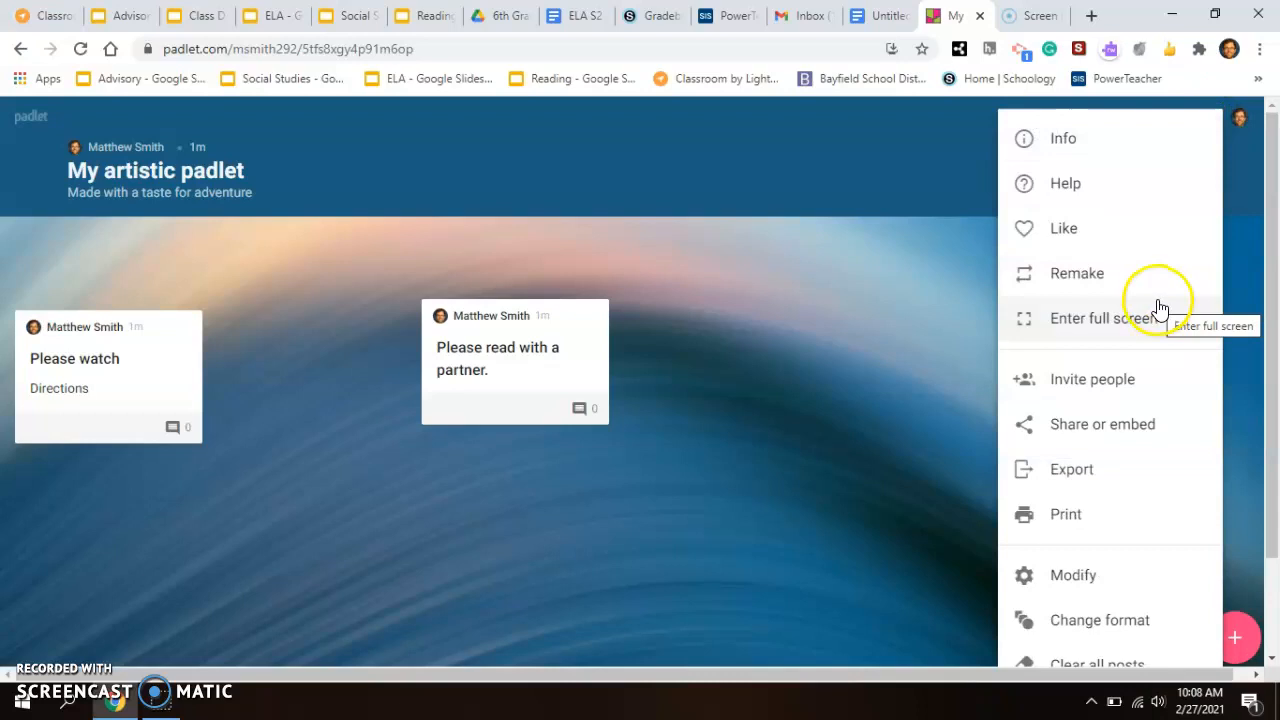
{"action": "left_click", "coordinate": [1247, 240]}
Display the padlet's QR code from its sharing options, then close the code and return to the canvas.
{"action": "left_click", "coordinate": [1149, 118]}
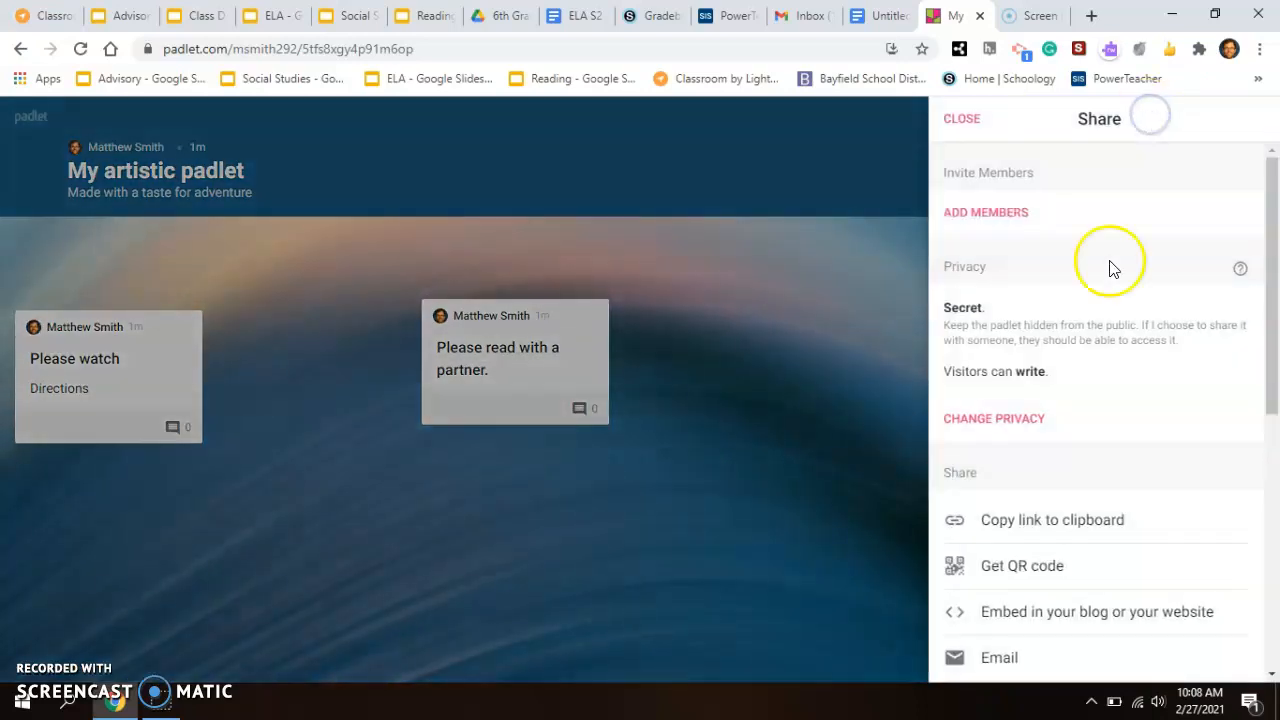
{"action": "left_click", "coordinate": [1020, 566]}
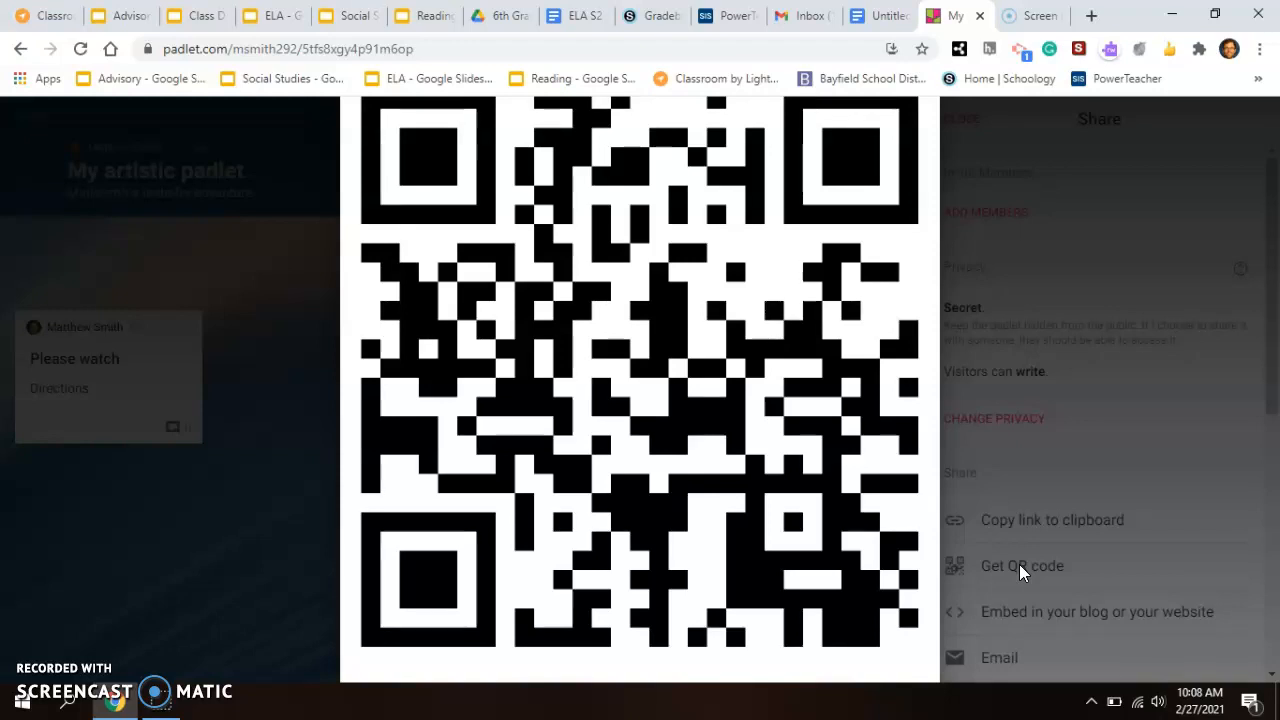
{"action": "left_click", "coordinate": [273, 495]}
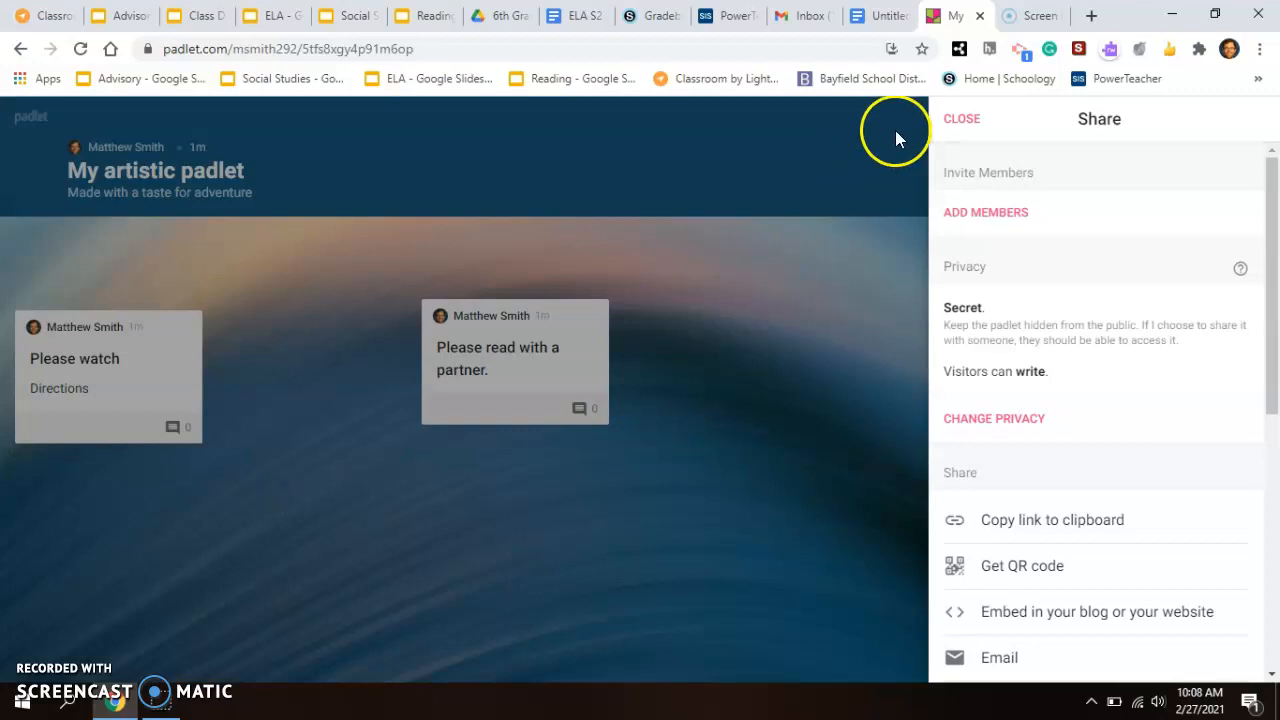
{"action": "left_click", "coordinate": [950, 122]}
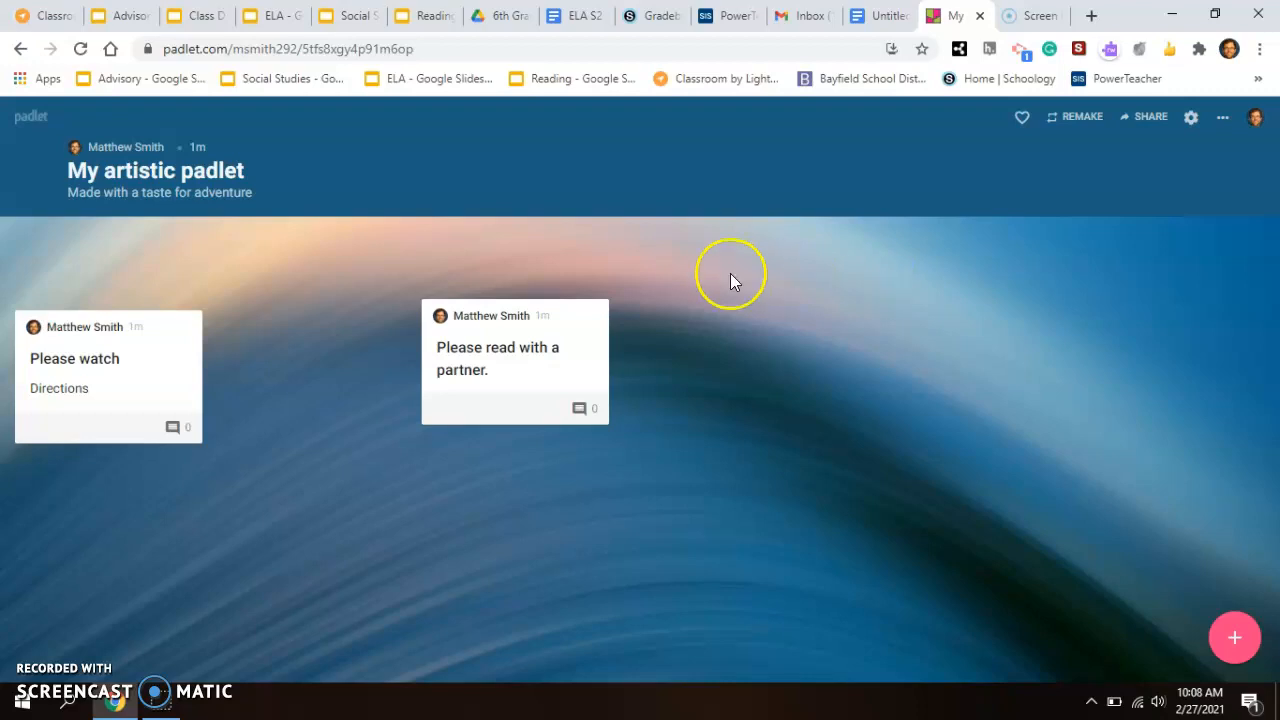
Go back to the dashboard and delete the padlet "My artistic padlet", entering the displayed confirmation code.
{"action": "left_click", "coordinate": [20, 49]}
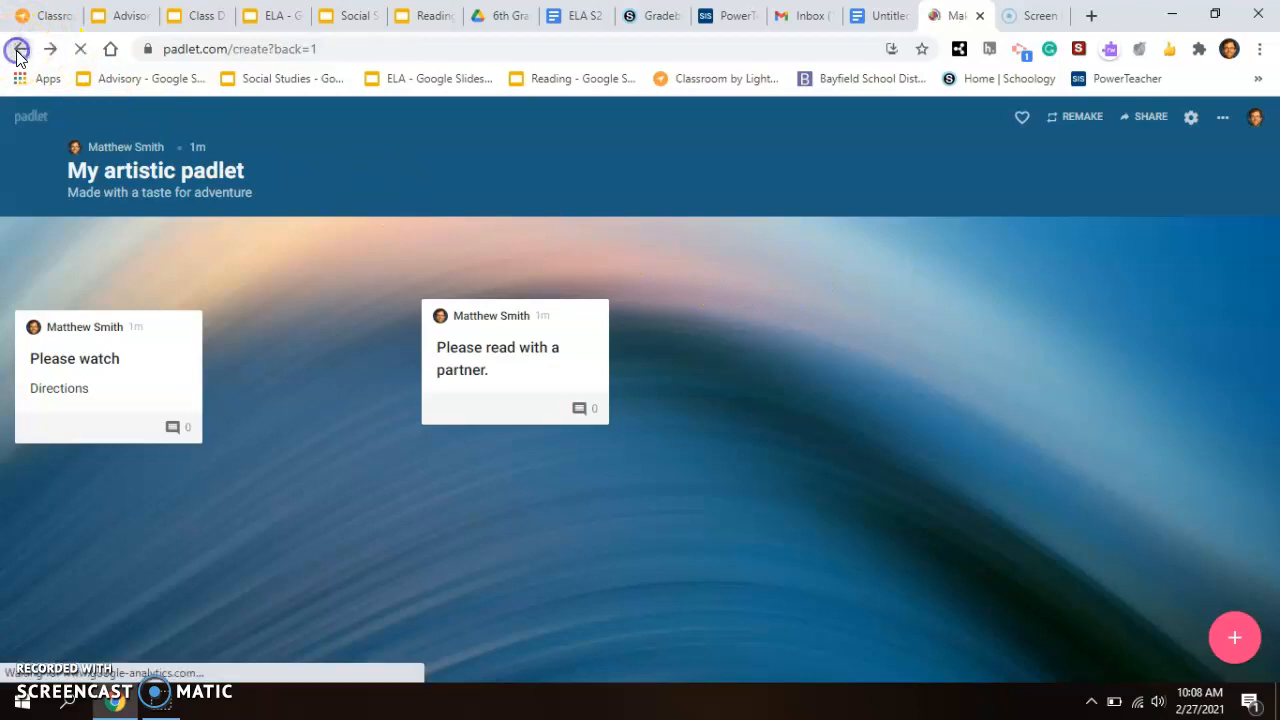
{"action": "left_click", "coordinate": [17, 53]}
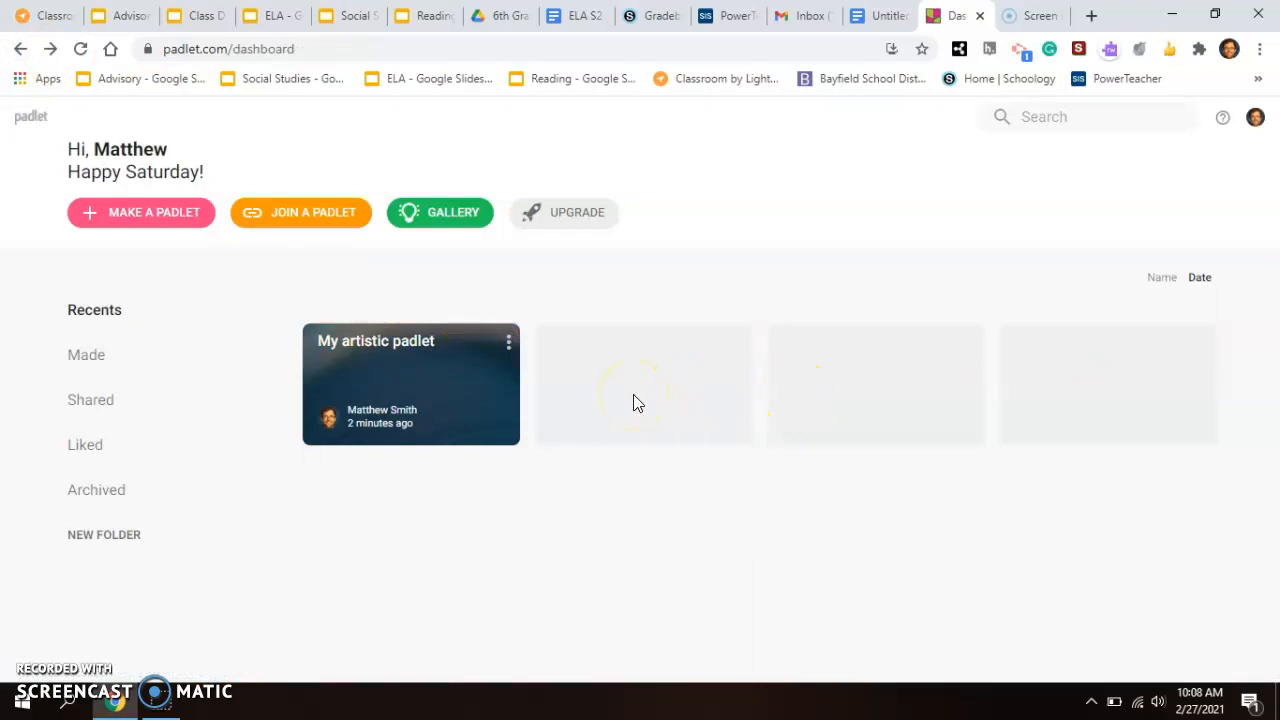
{"action": "left_click", "coordinate": [509, 343]}
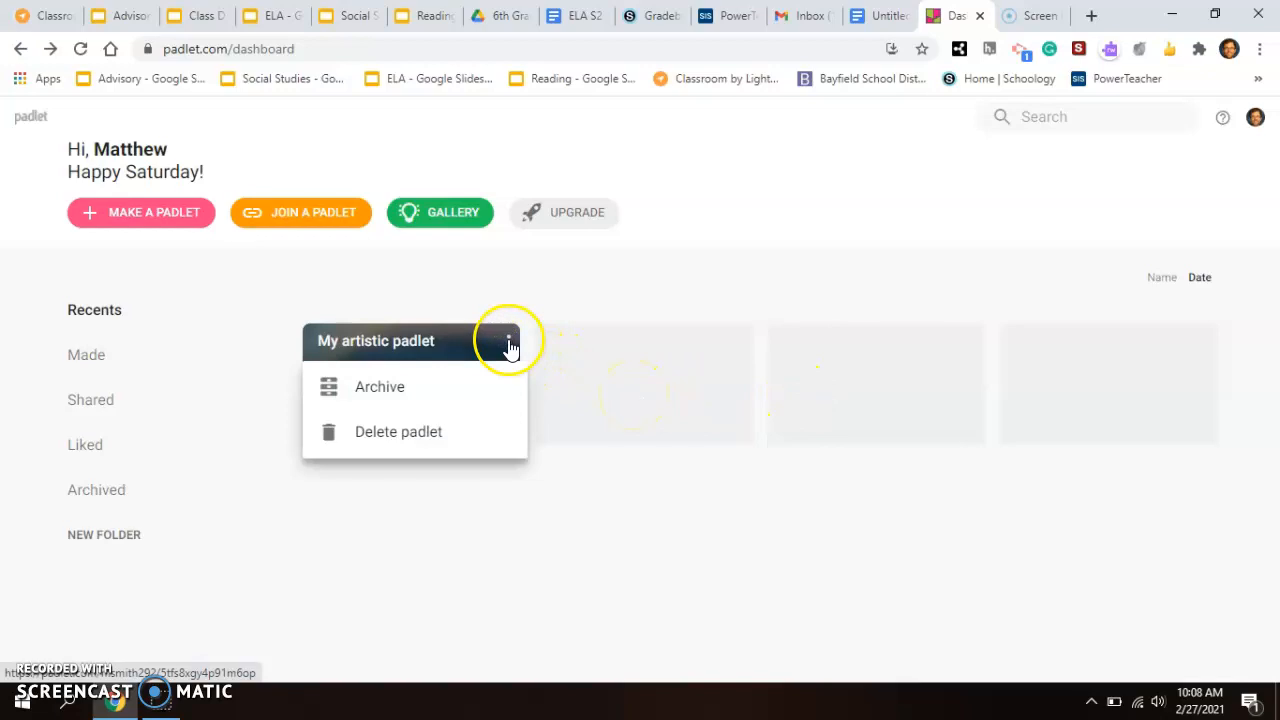
{"action": "left_click", "coordinate": [405, 431]}
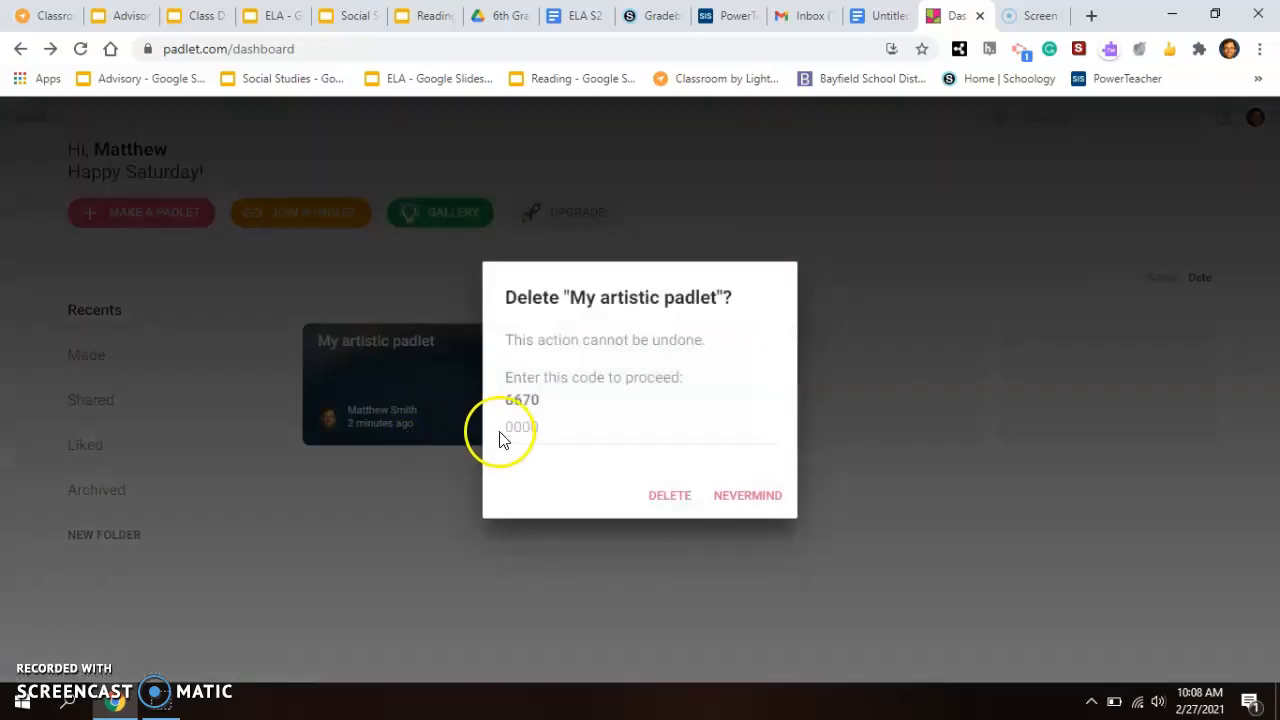
{"action": "left_click", "coordinate": [531, 427]}
{"action": "type", "text": "6670"}
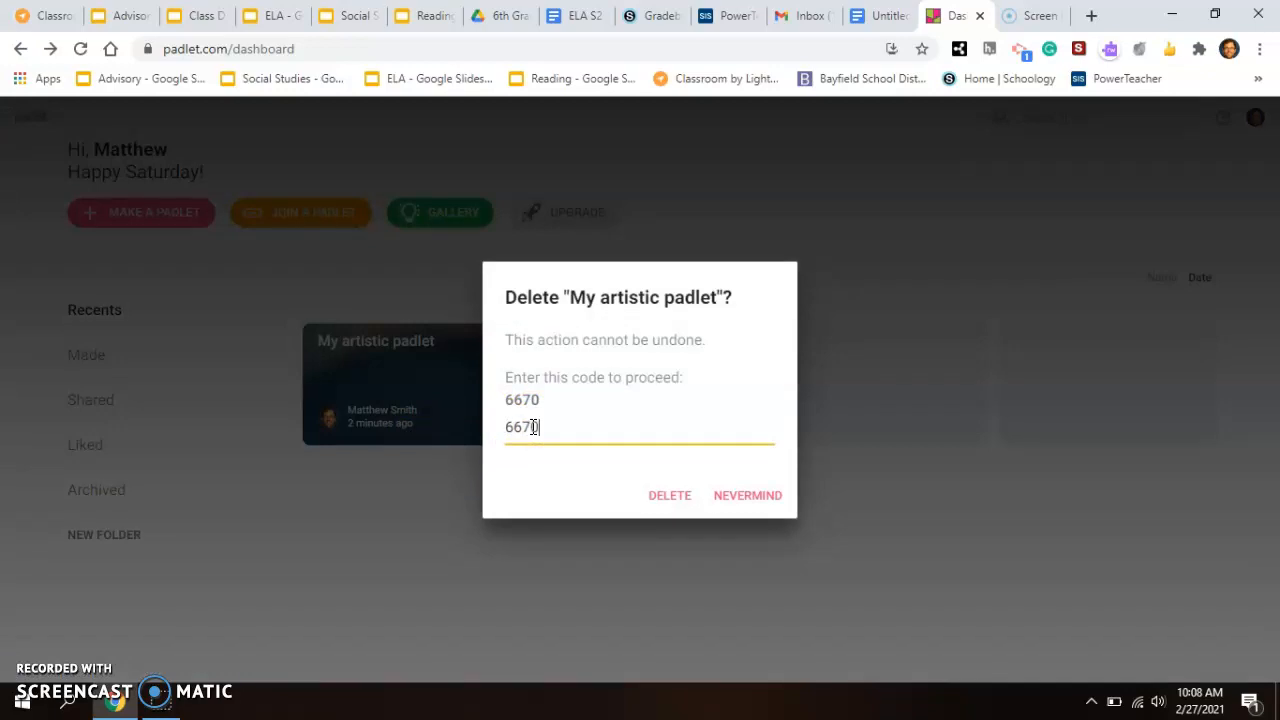
{"action": "left_click", "coordinate": [678, 495]}
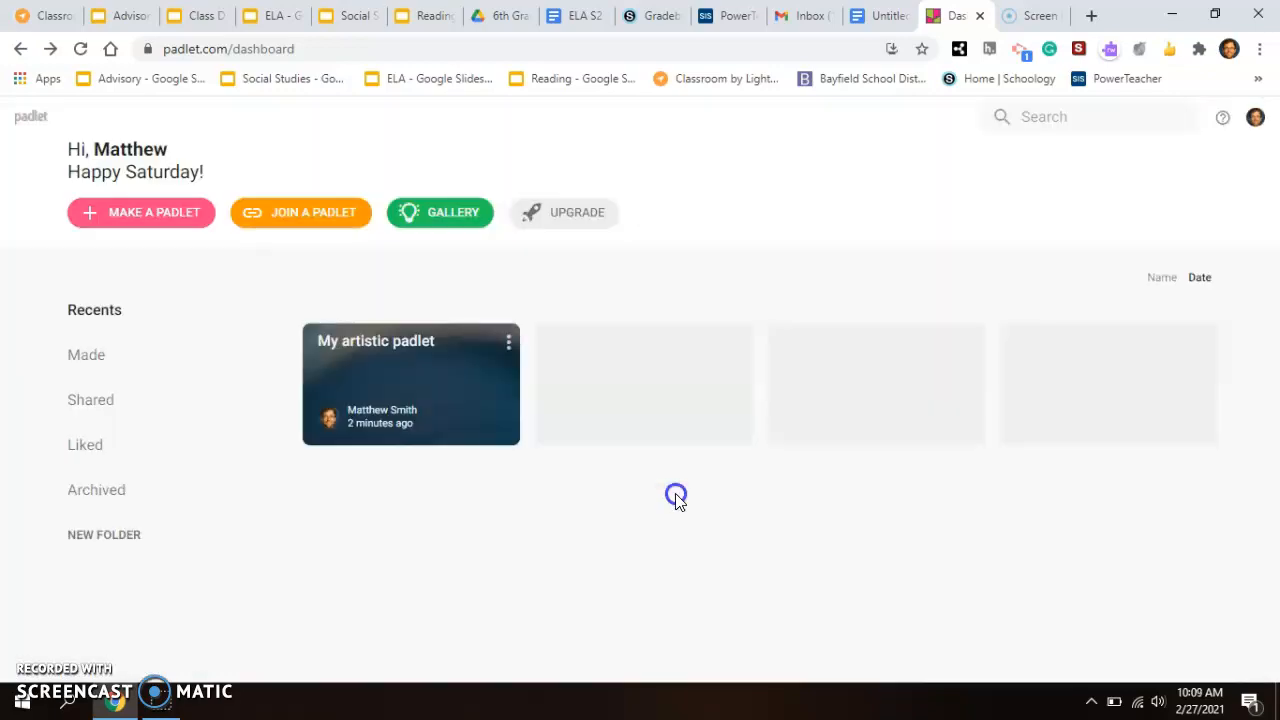